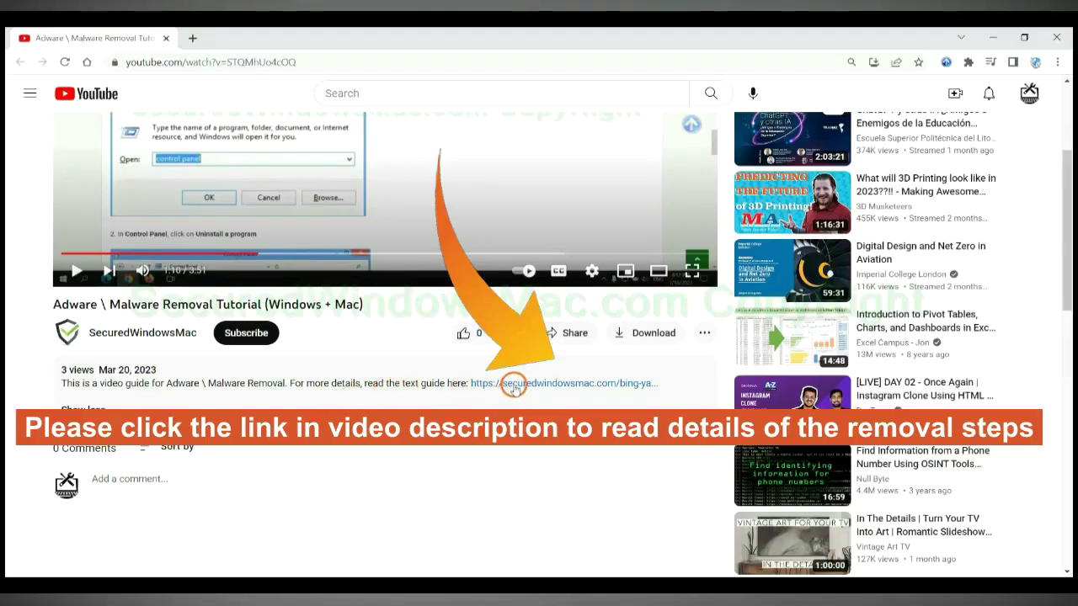
Step: Open the securedwindowsmac.com removal guide from the video description in a new tab
left_click(514, 384)
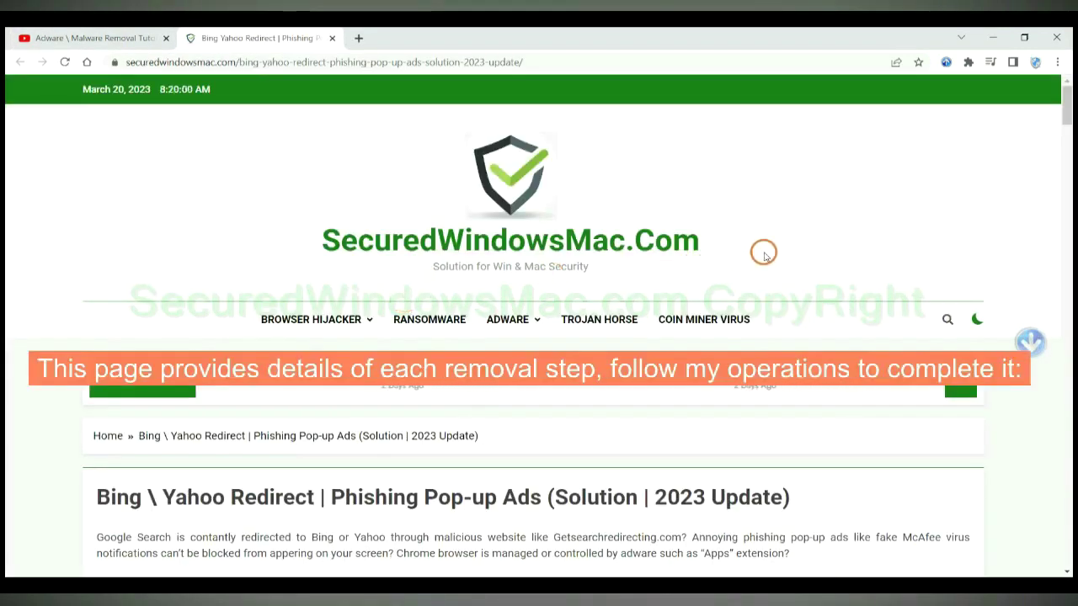
Step: Scroll the guide down to the Instant Automatic Removal section and highlight its heading
scroll(764, 254, "down", 15)
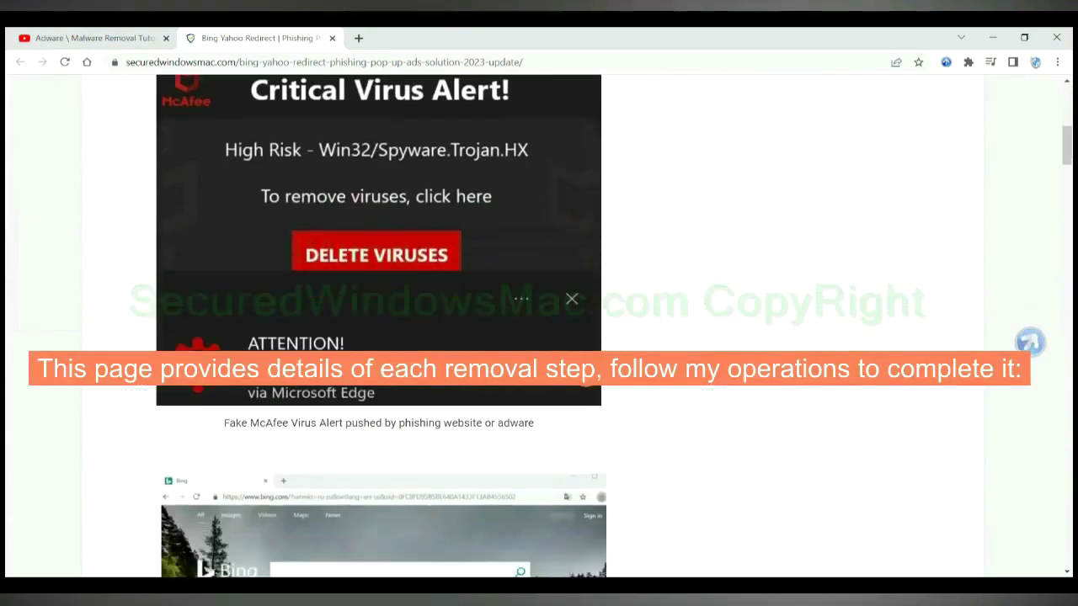
scroll(585, 373, "down", 1)
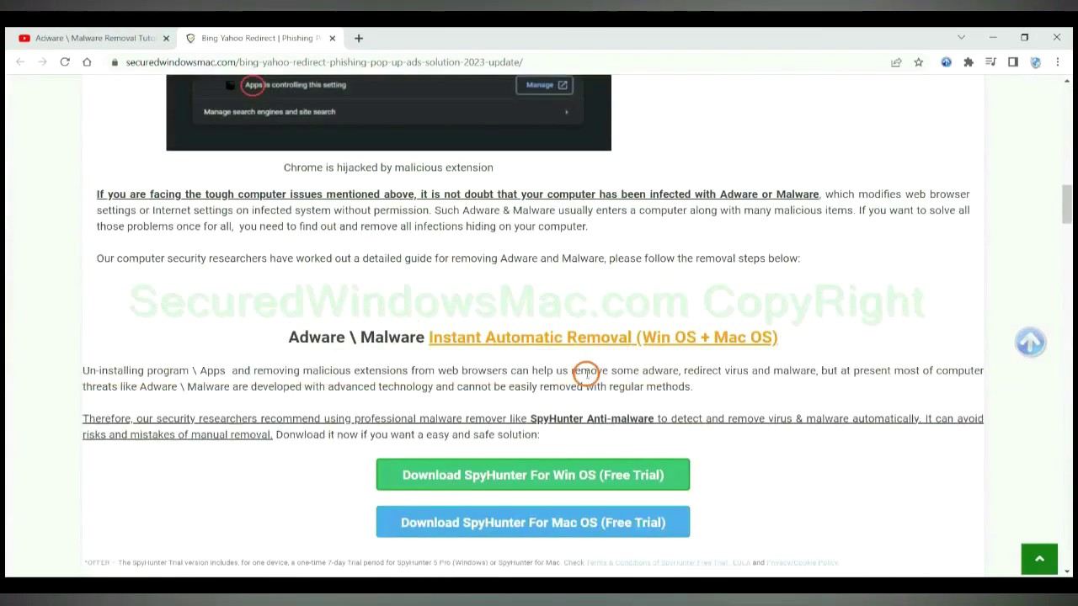
scroll(585, 373, "down", 2)
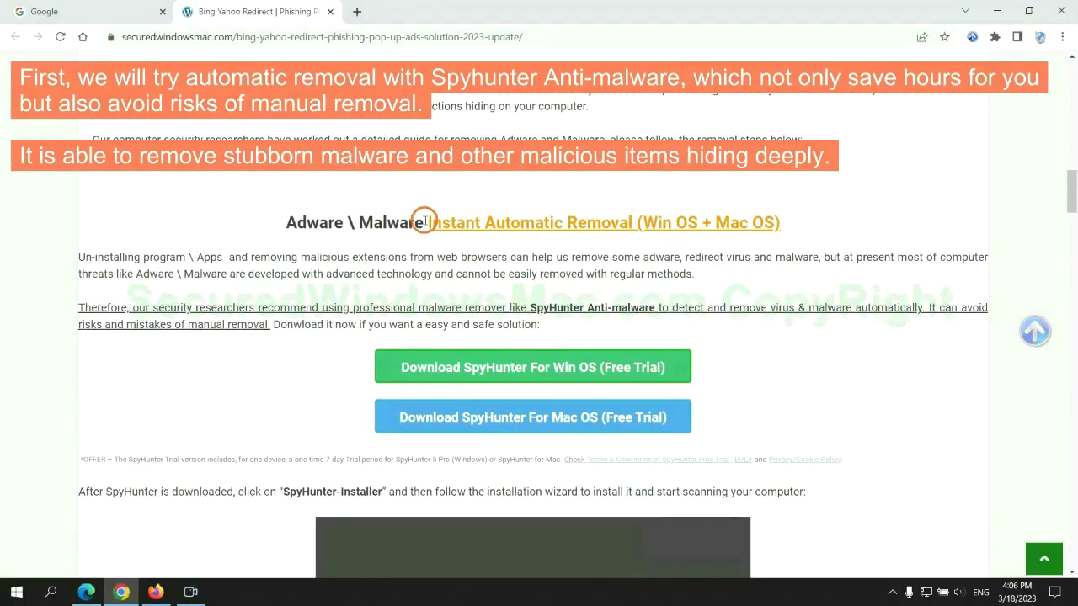
left_click_drag(425, 221, 630, 222)
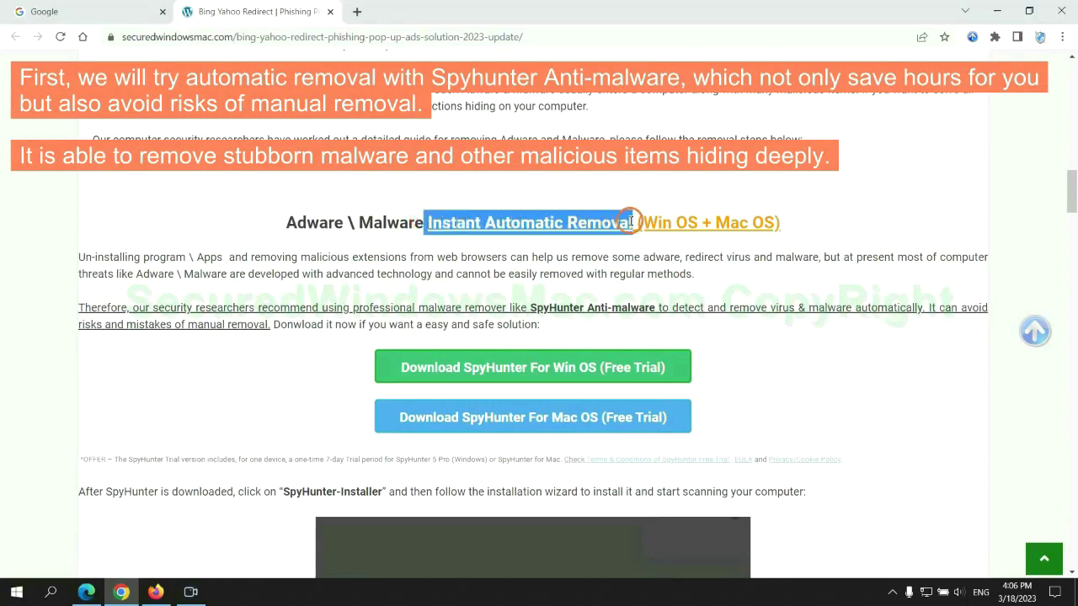
left_click(539, 188)
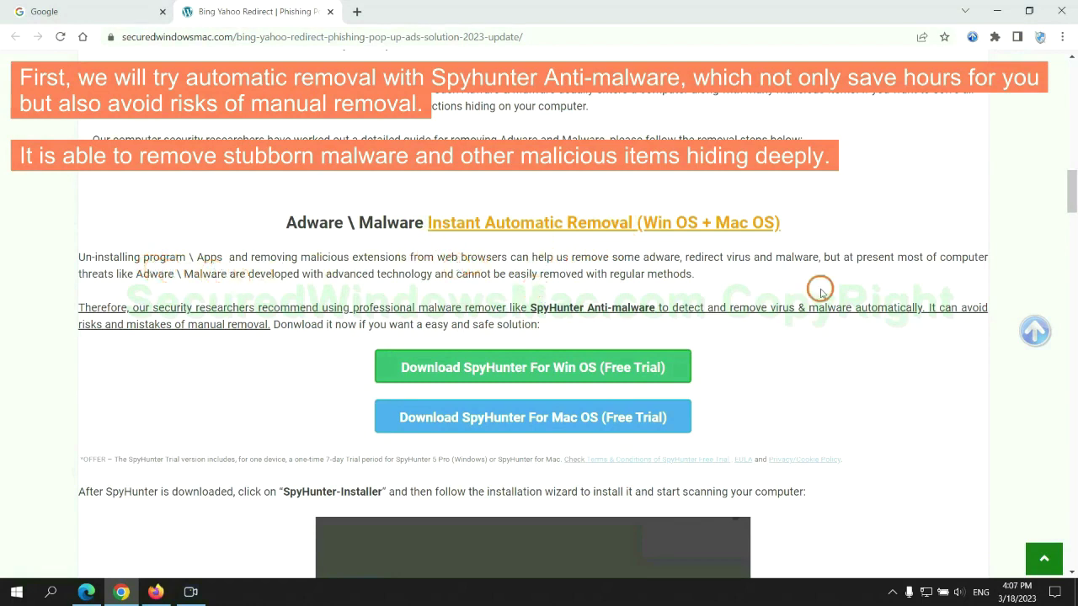
Step: Download SpyHunter-Installer.exe via 'Download SpyHunter For Win OS (Free Trial)'
scroll(535, 306, "down", 1)
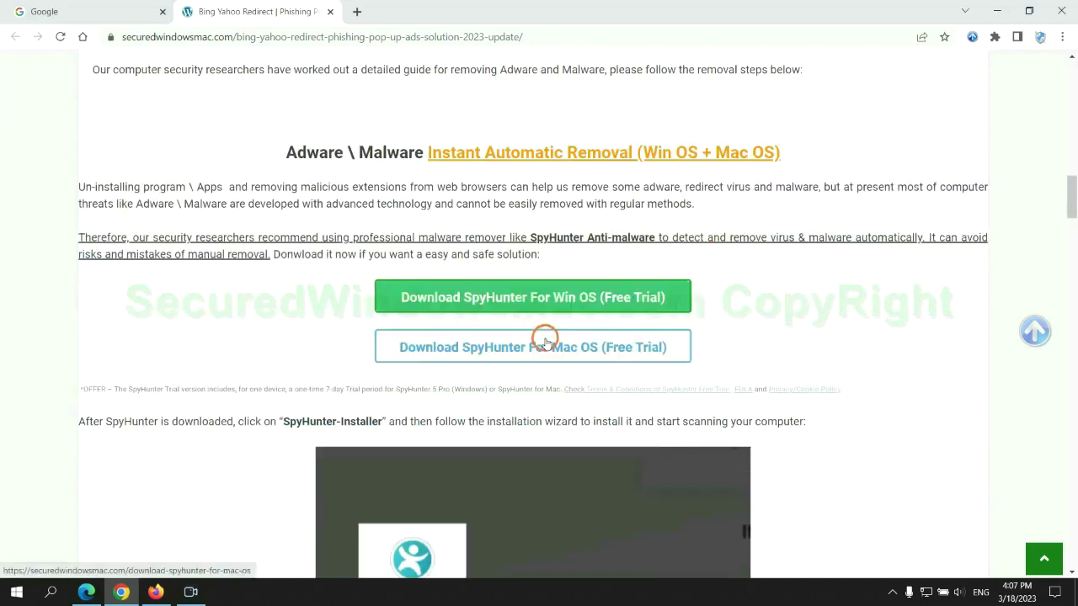
scroll(545, 340, "down", 1)
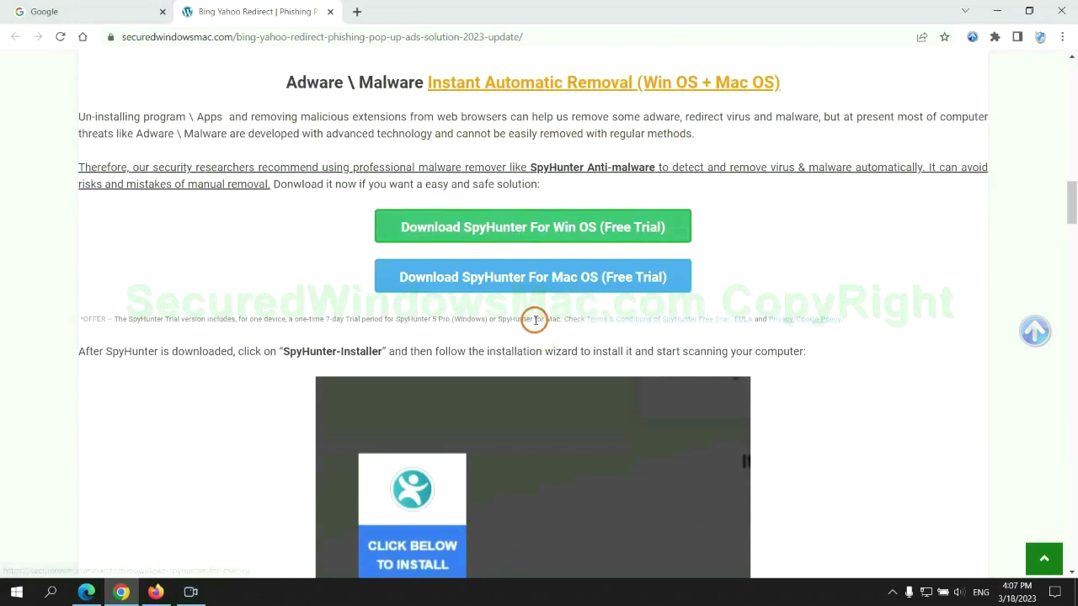
scroll(534, 317, "down", 1)
left_click(544, 161)
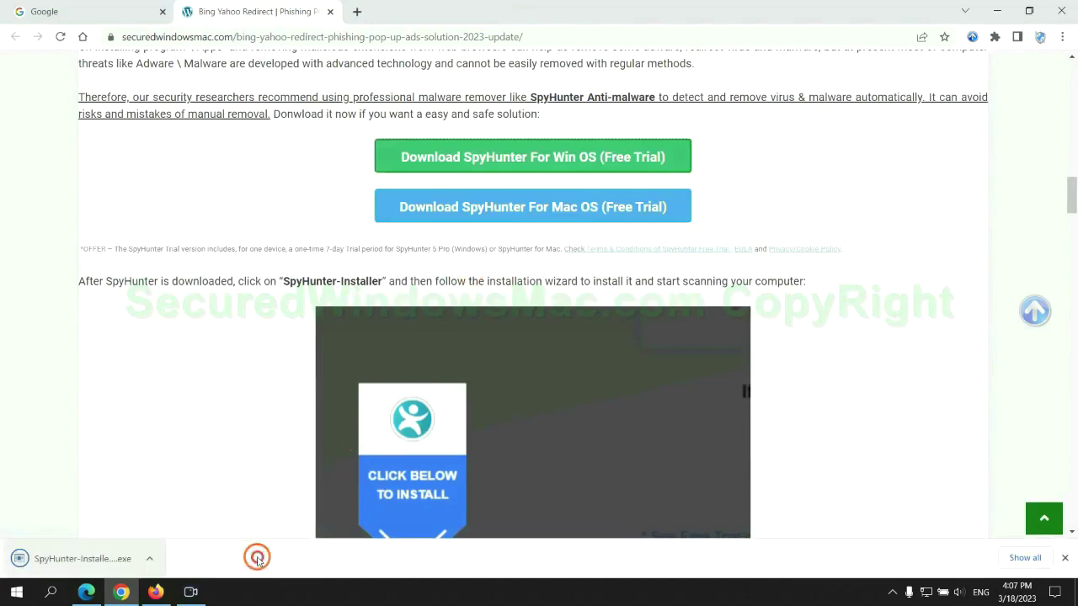
Step: Run SpyHunter-Installer.exe, continue, and accept the EULA and Privacy Policy to install SpyHunter 5
left_click(103, 558)
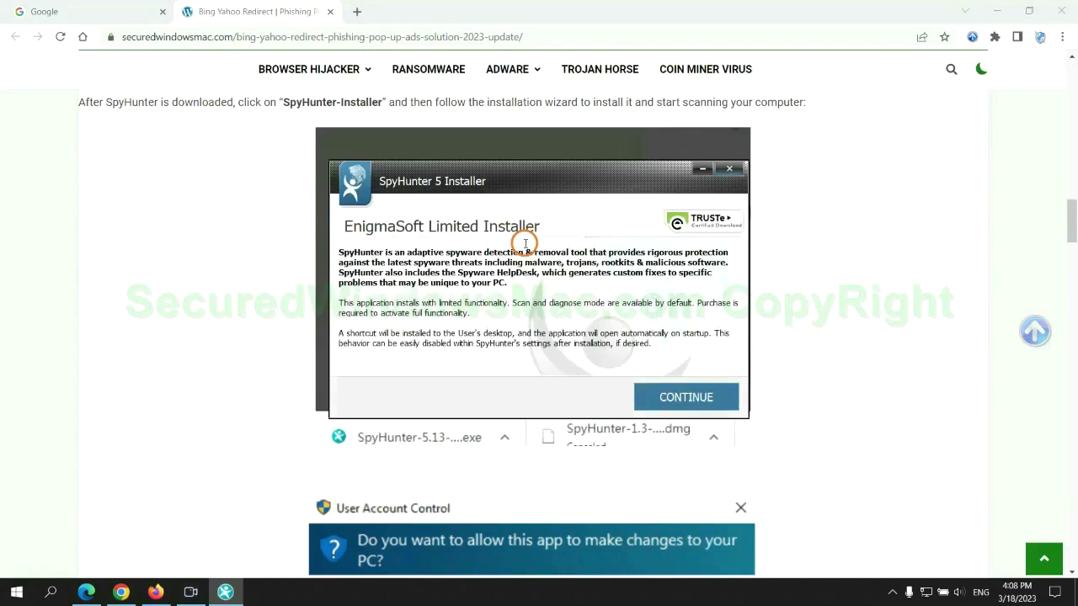
left_click(709, 393)
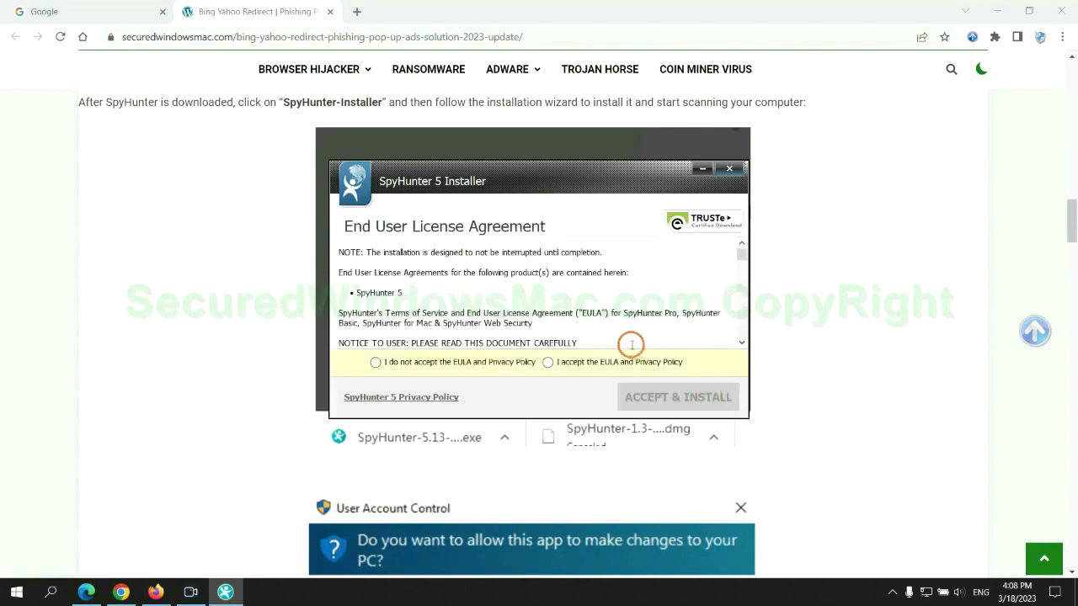
left_click(548, 363)
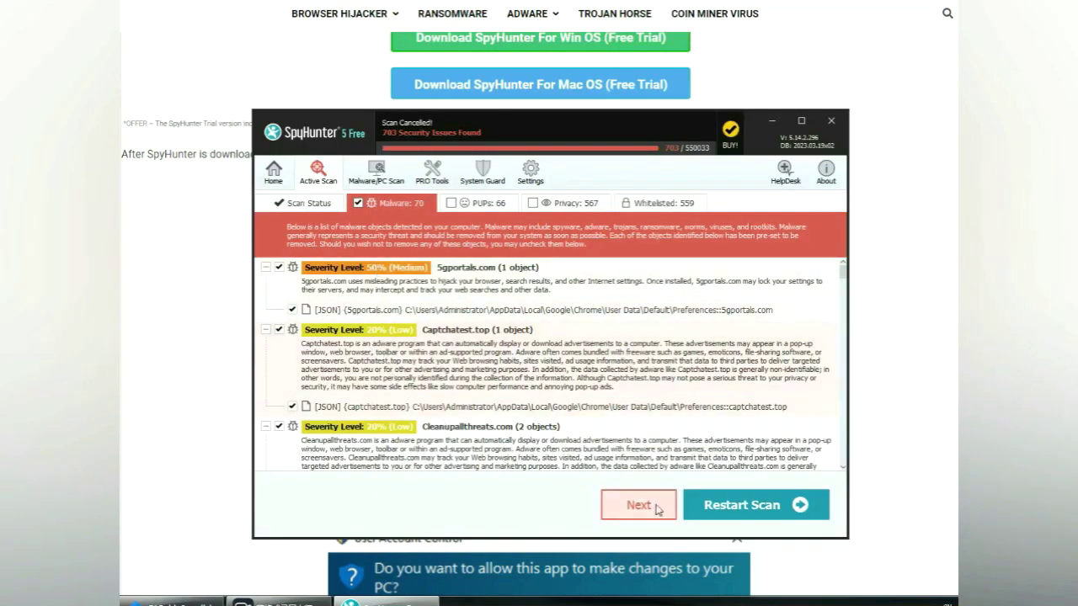
Step: Proceed to remove the 703 detected issues and choose the FREE Trial (7-Days) registration
left_click(638, 506)
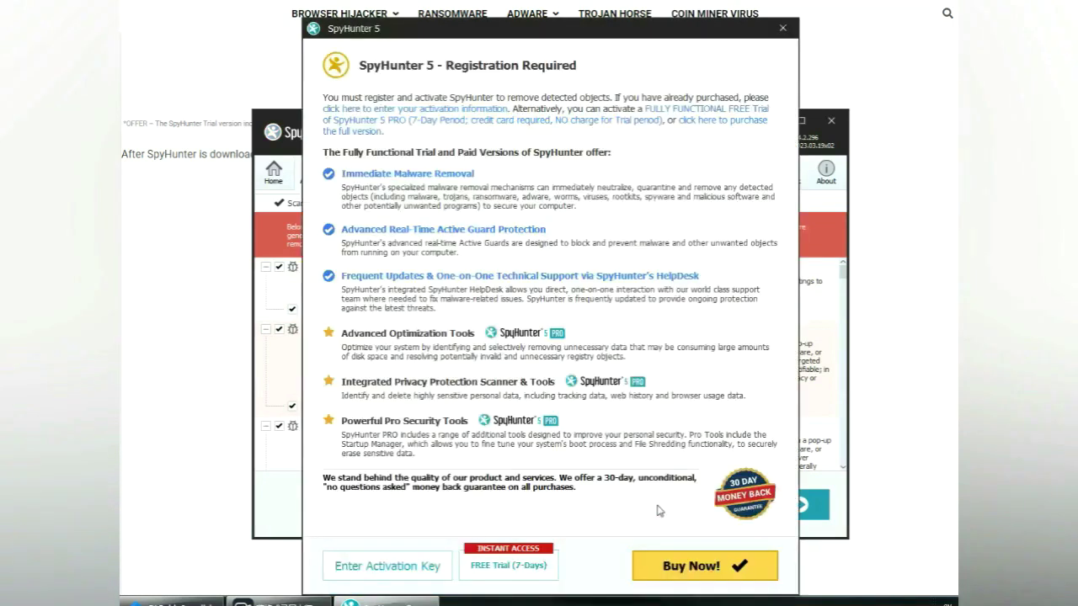
left_click(508, 566)
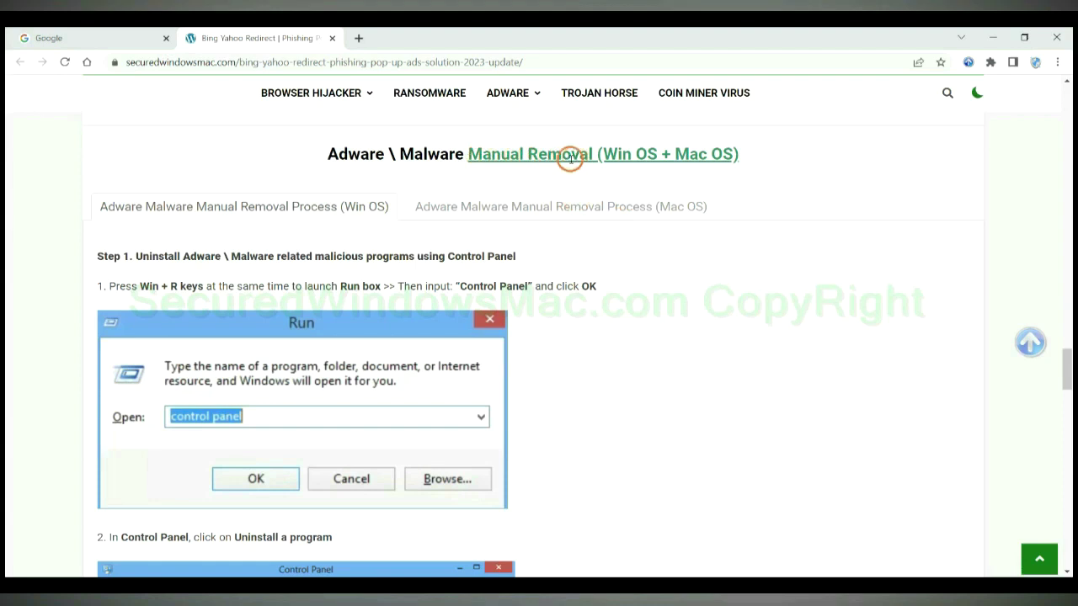
Step: Highlight the Win OS and Mac OS parts of the Manual Removal heading and view the Mac OS steps
left_click_drag(603, 155, 652, 156)
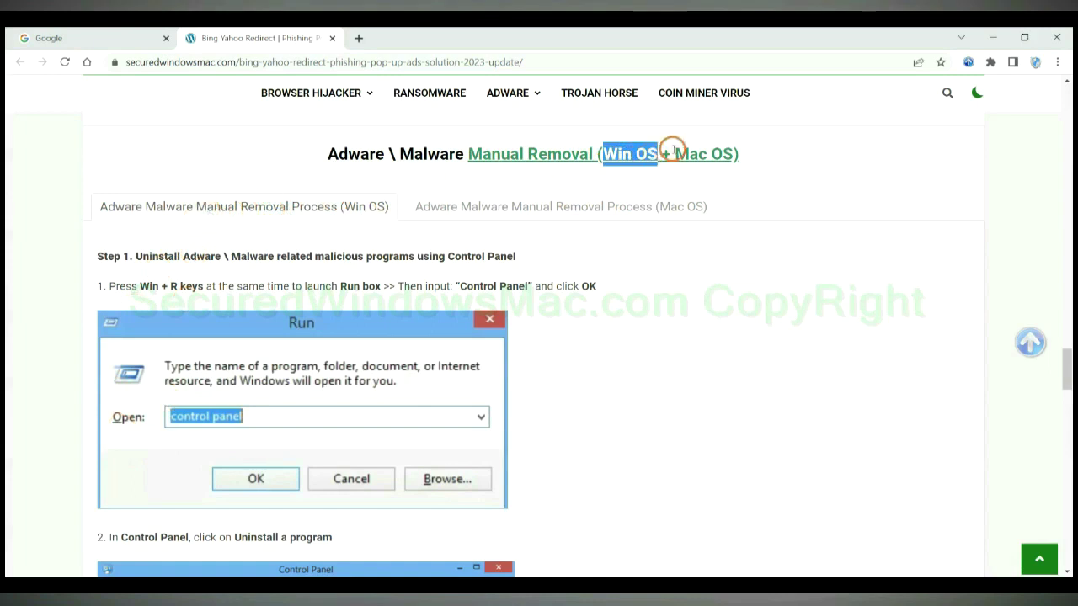
left_click_drag(674, 154, 734, 154)
left_click(553, 207)
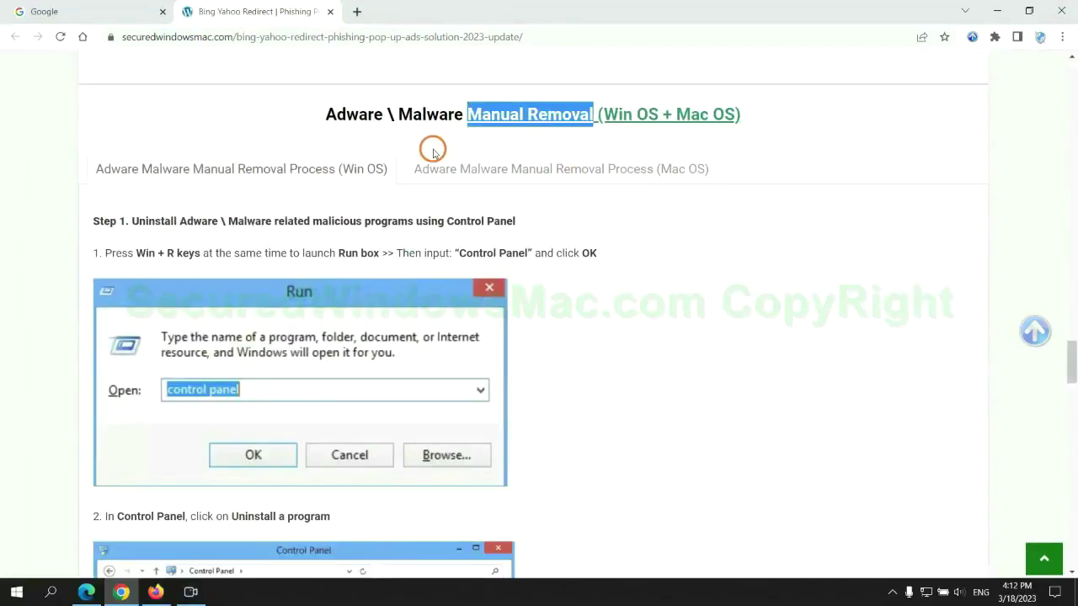
Step: Highlight Step 1's instruction to uninstall malicious programs through Control Panel
scroll(396, 291, "up", 2)
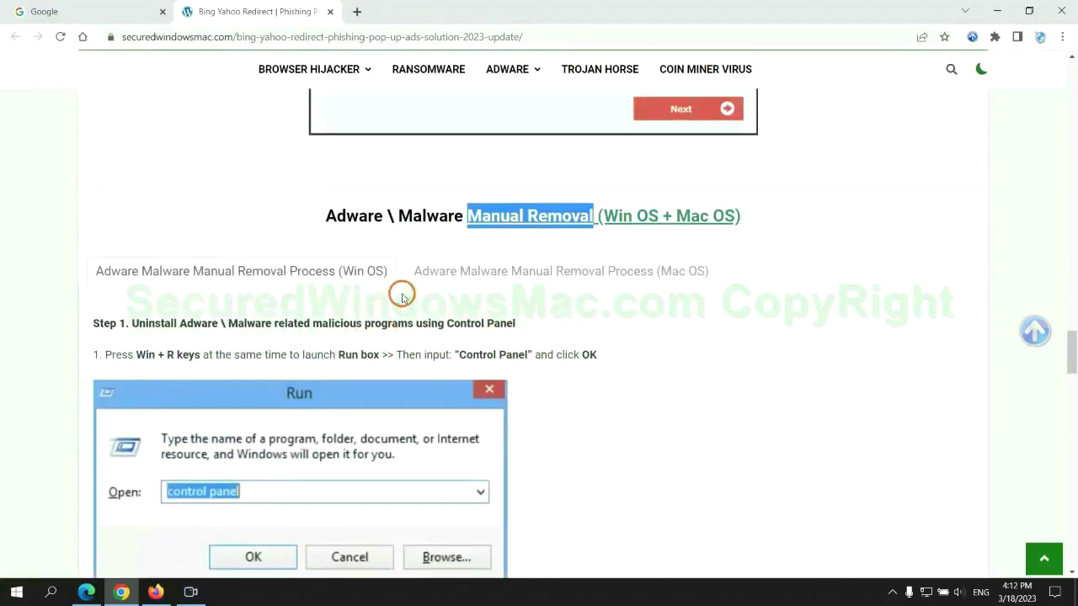
scroll(337, 278, "down", 2)
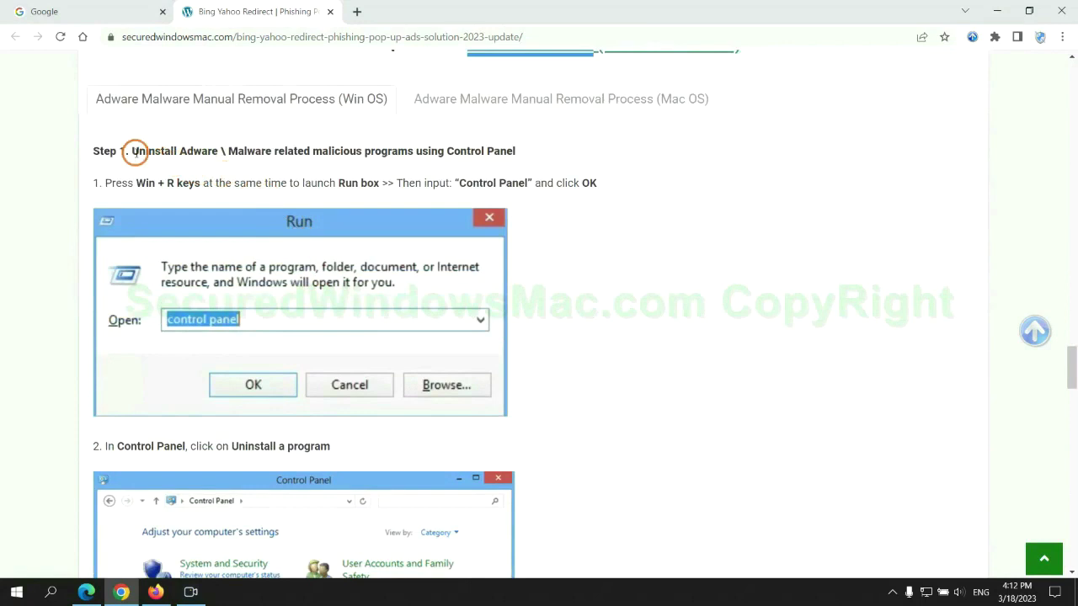
left_click_drag(154, 155, 412, 156)
left_click(717, 219)
scroll(671, 222, "down", 2)
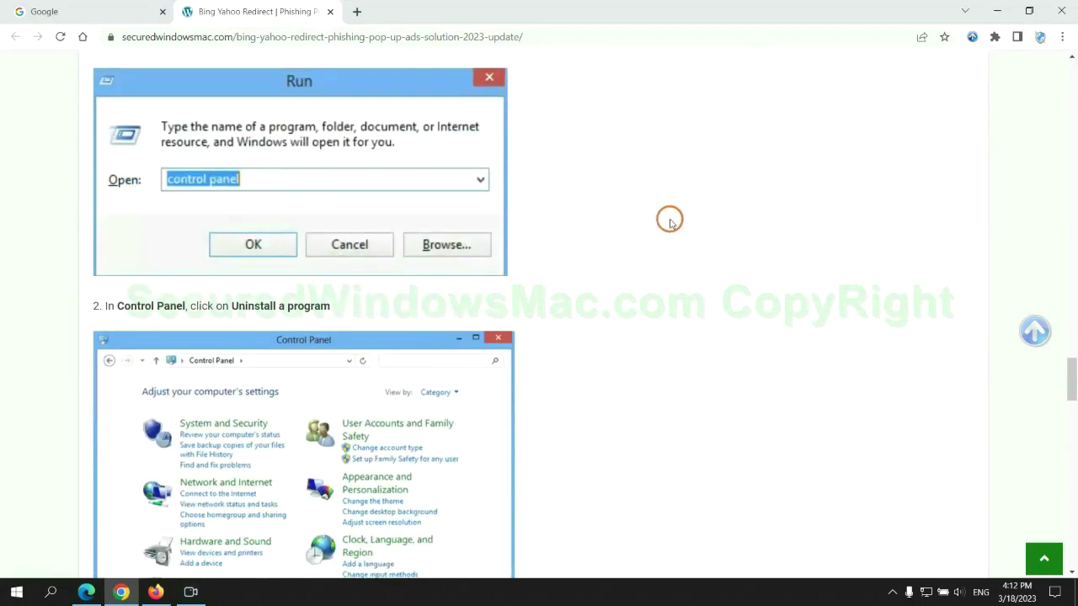
Step: Launch 'control panel' from the Run box and bring up Lantern's uninstall options in Programs and Features
key("super+r")
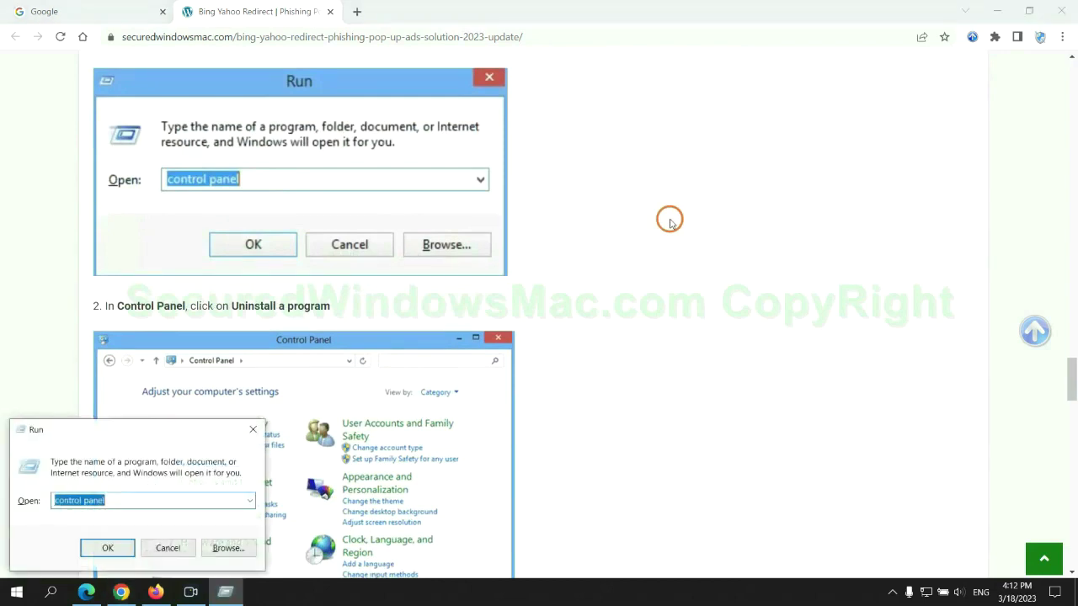
type("control pa")
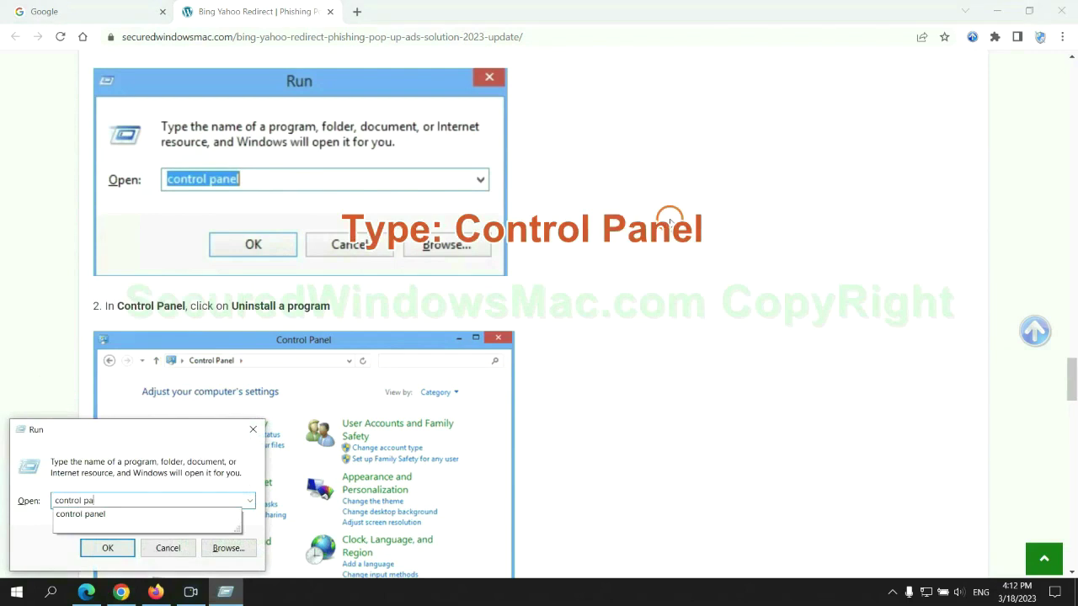
type("nel")
key("Return")
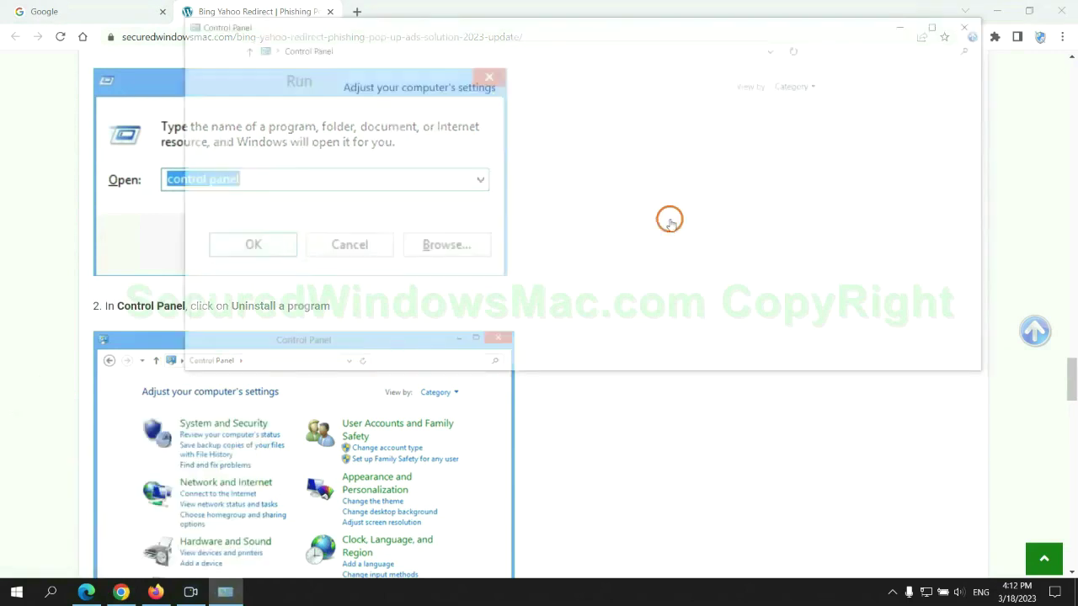
left_click(426, 297)
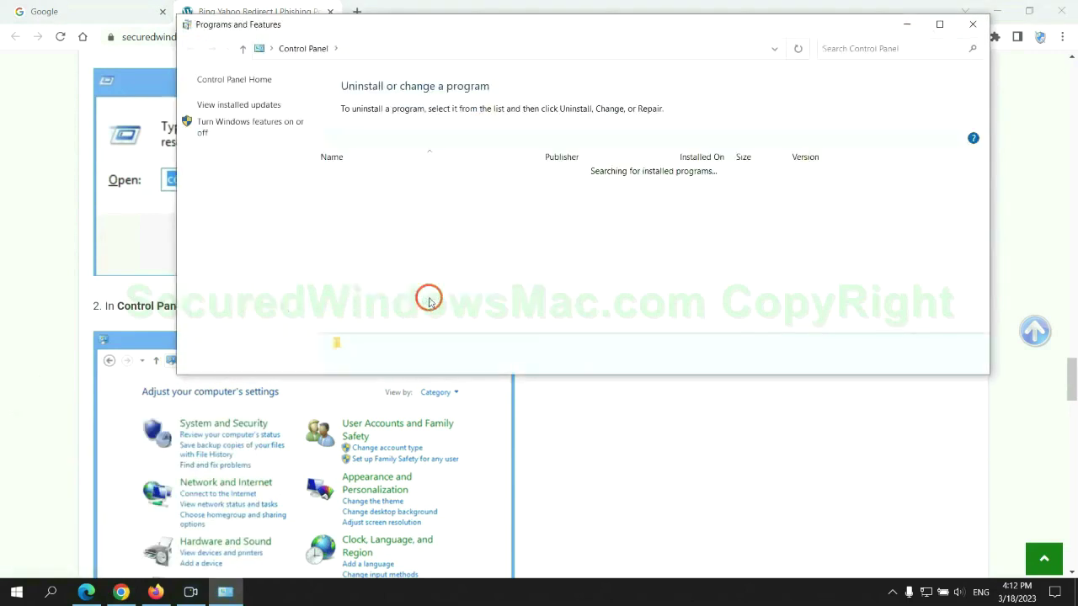
right_click(375, 202)
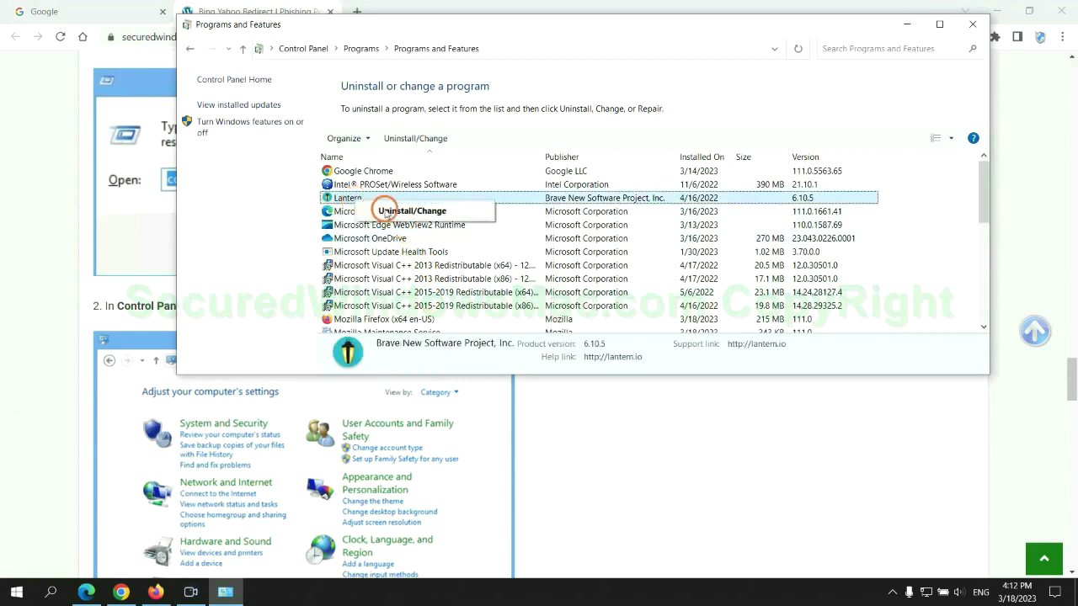
Step: Close Programs and Features, highlight 'malicious extension' in the guide's Step 2, and switch to Microsoft Edge
left_click(973, 24)
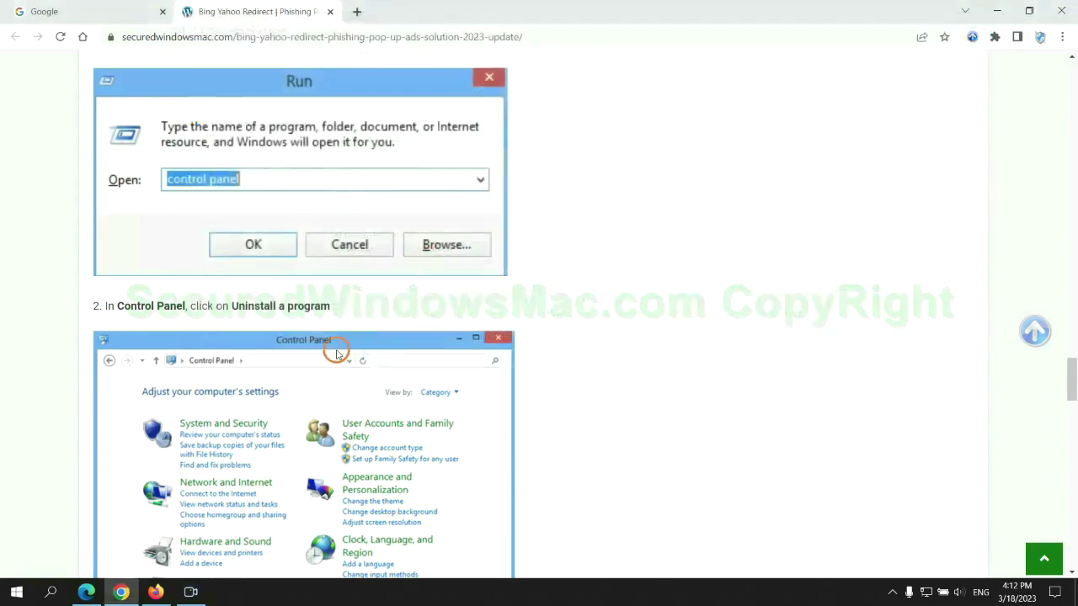
scroll(316, 360, "down", 6)
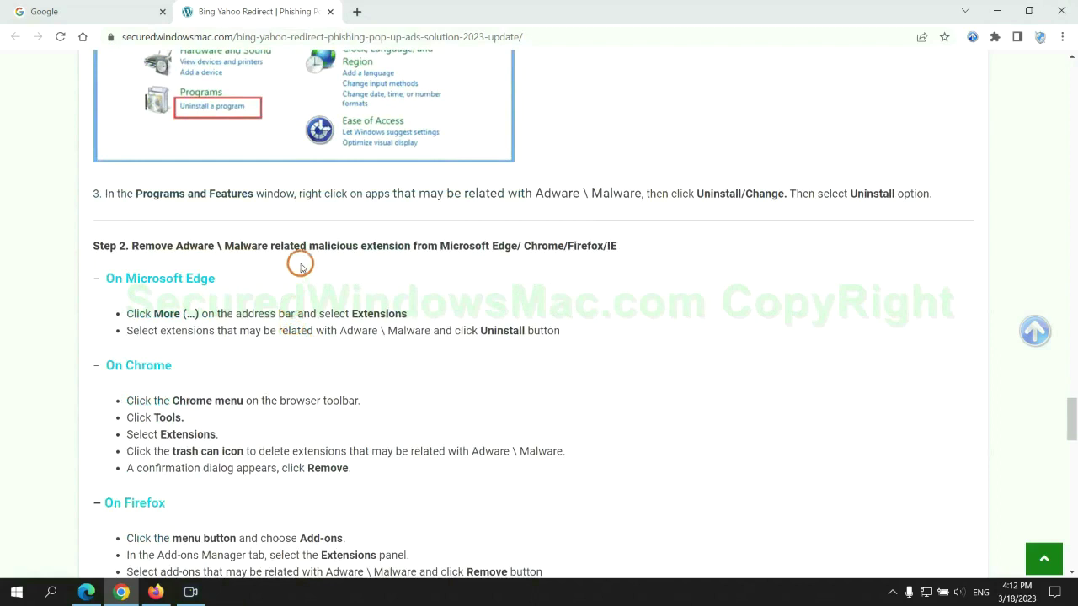
left_click_drag(307, 246, 414, 247)
left_click(275, 298)
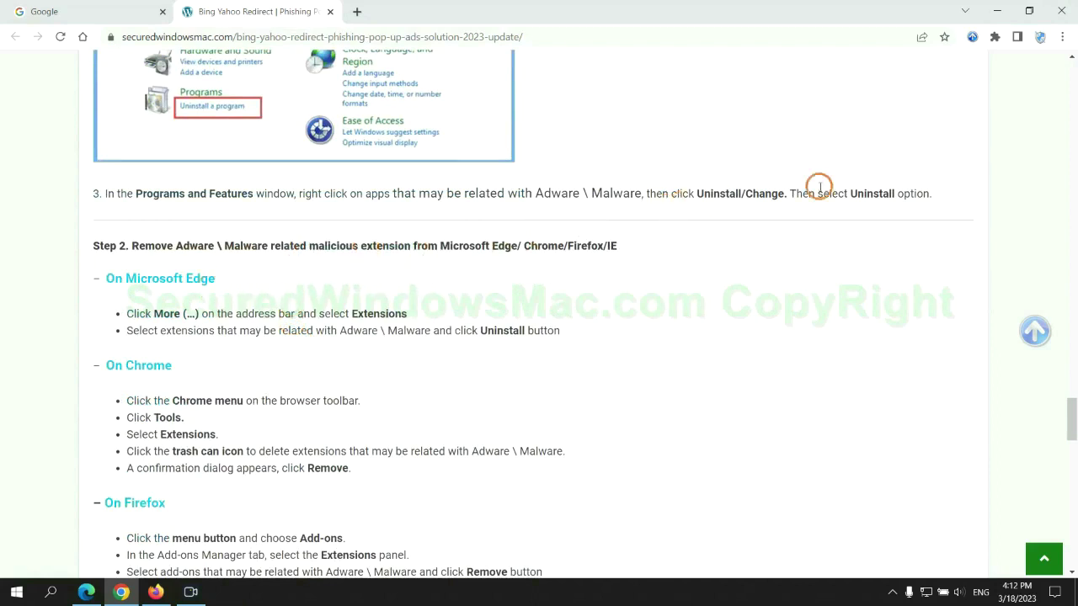
left_click(86, 592)
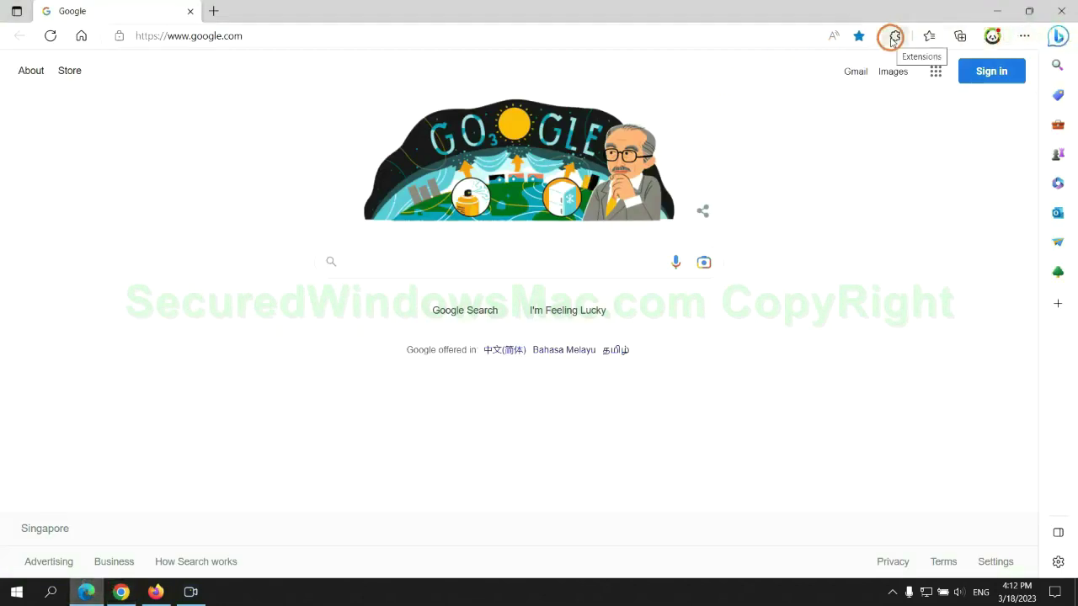
Step: Remove the McAfee WebAdvisor extension from Edge's Manage extensions page
left_click(892, 37)
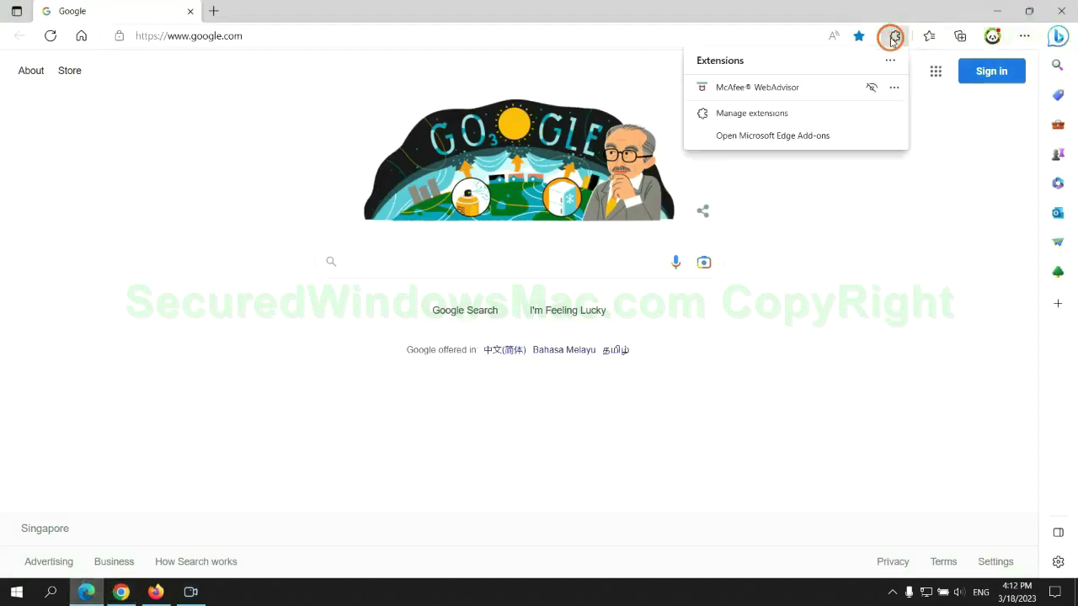
left_click(747, 112)
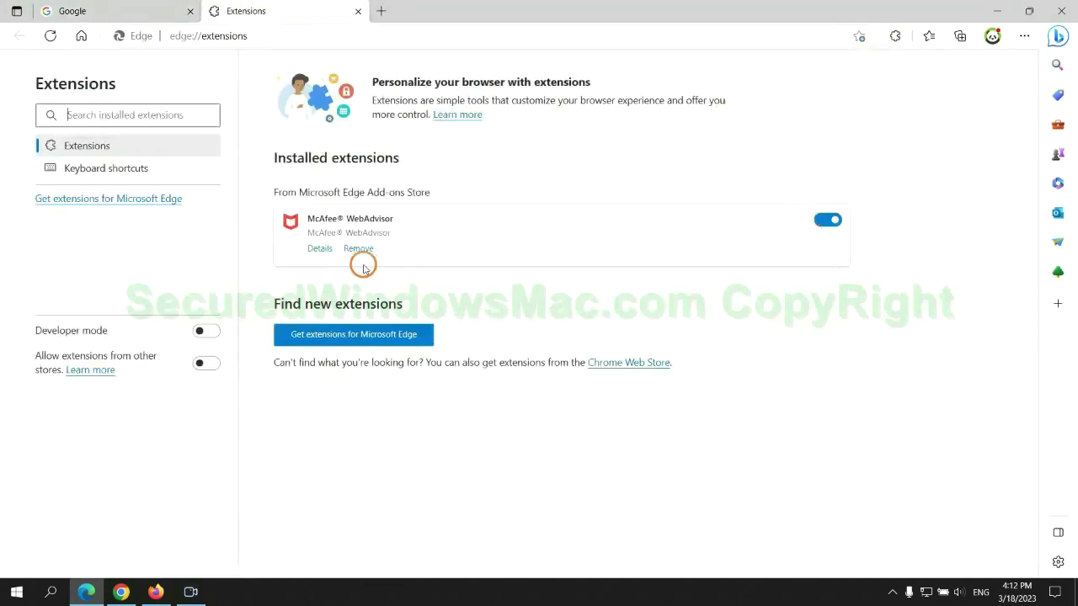
left_click(358, 249)
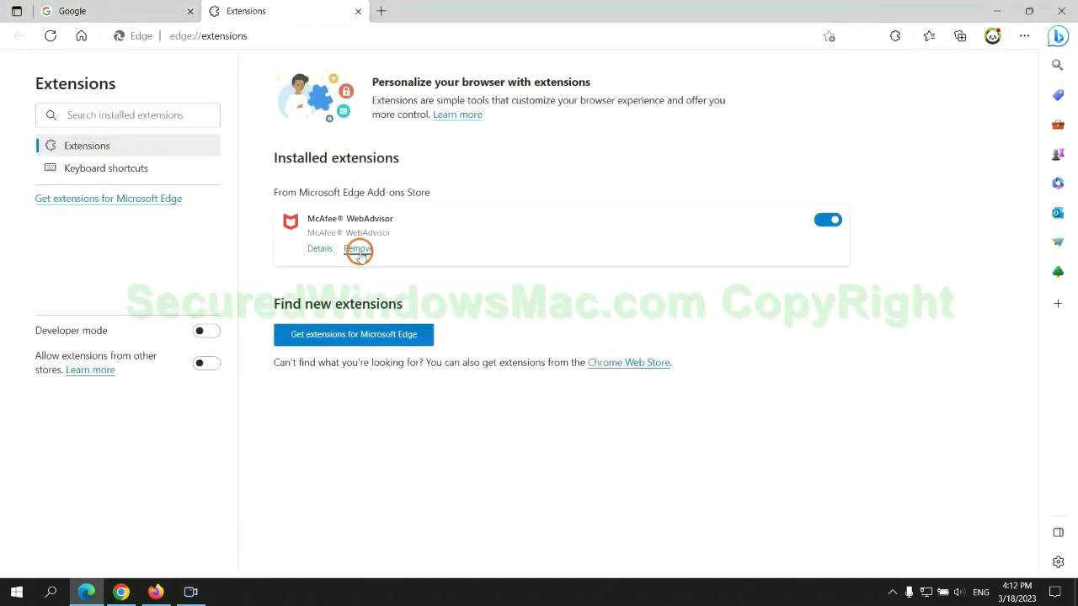
left_click(776, 134)
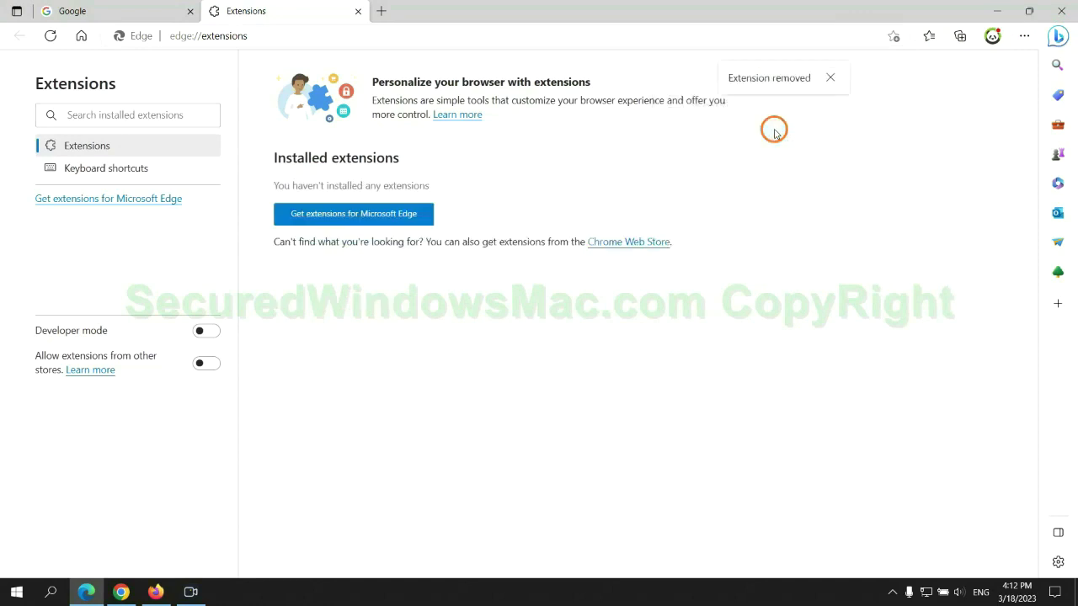
Step: Close the Edge extensions page and show Chrome's extensions list
left_click(358, 12)
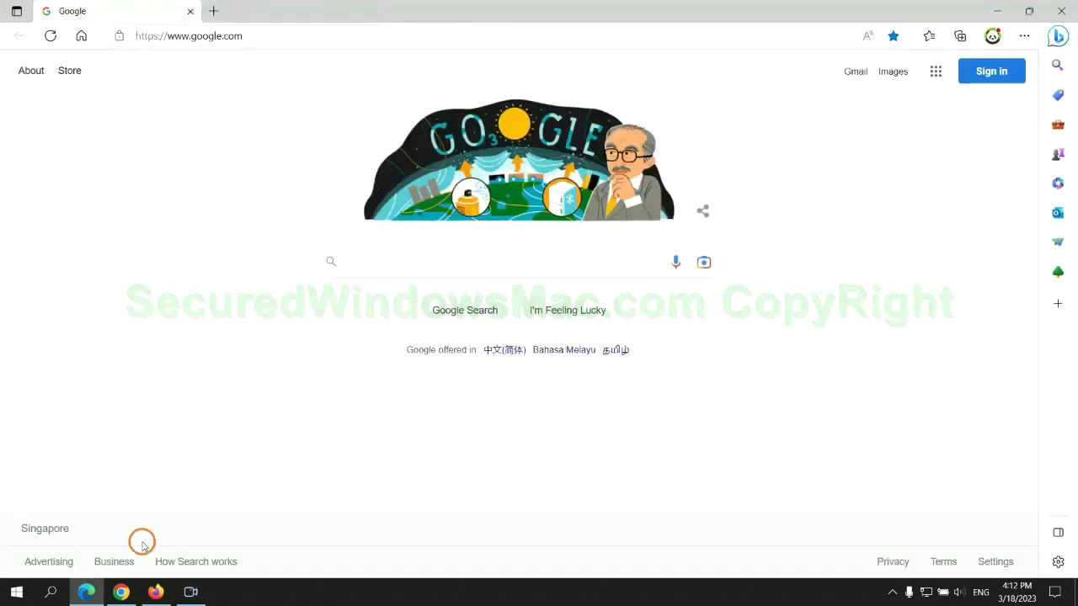
left_click(131, 595)
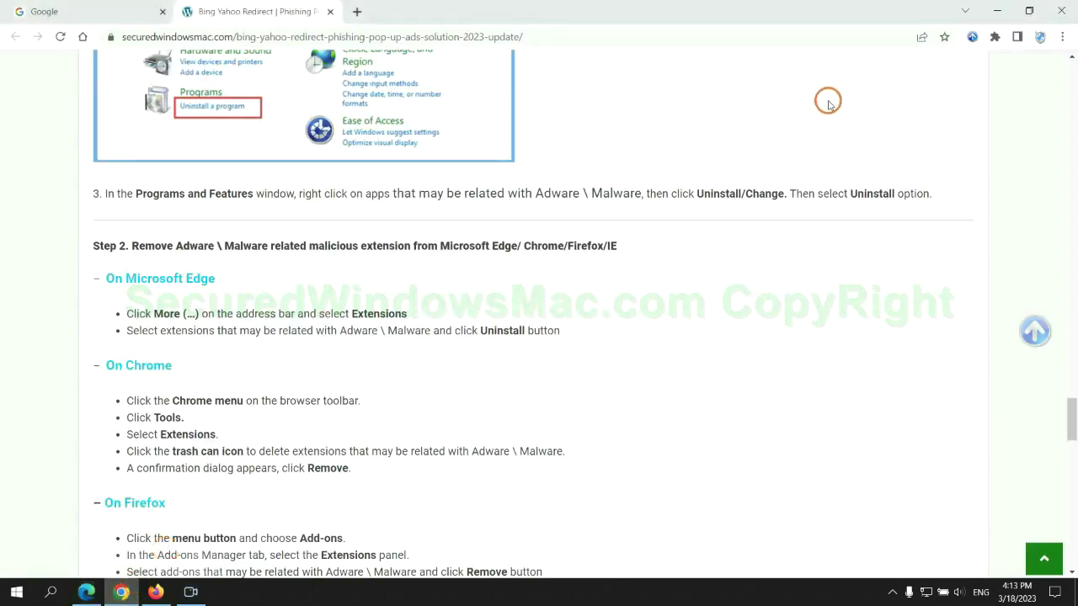
left_click(995, 37)
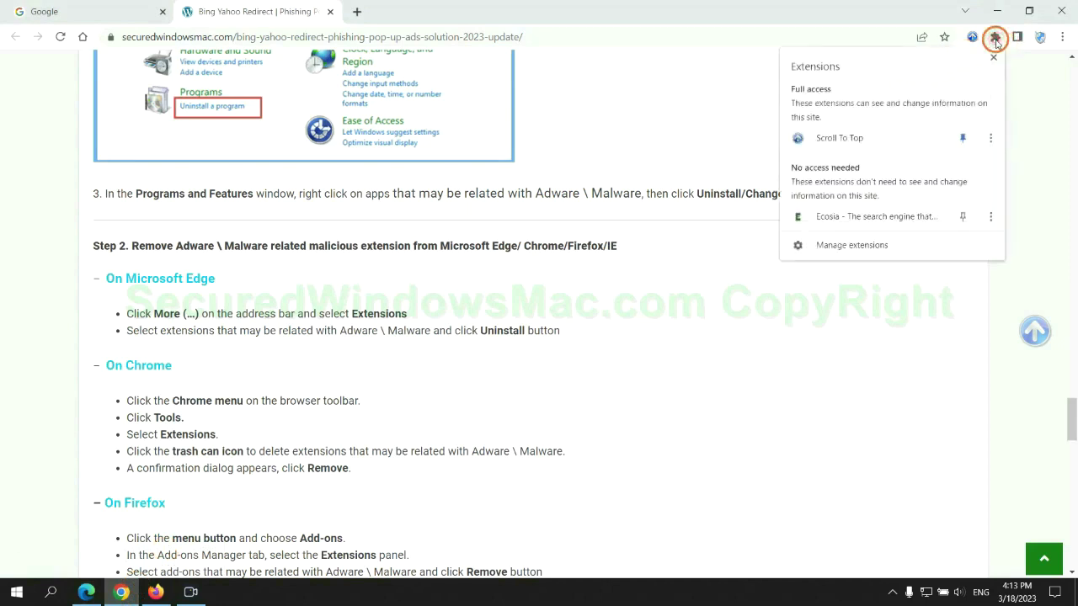
Step: Remove the Ecosia extension from Chrome's extensions page and close its farewell tab
left_click(872, 247)
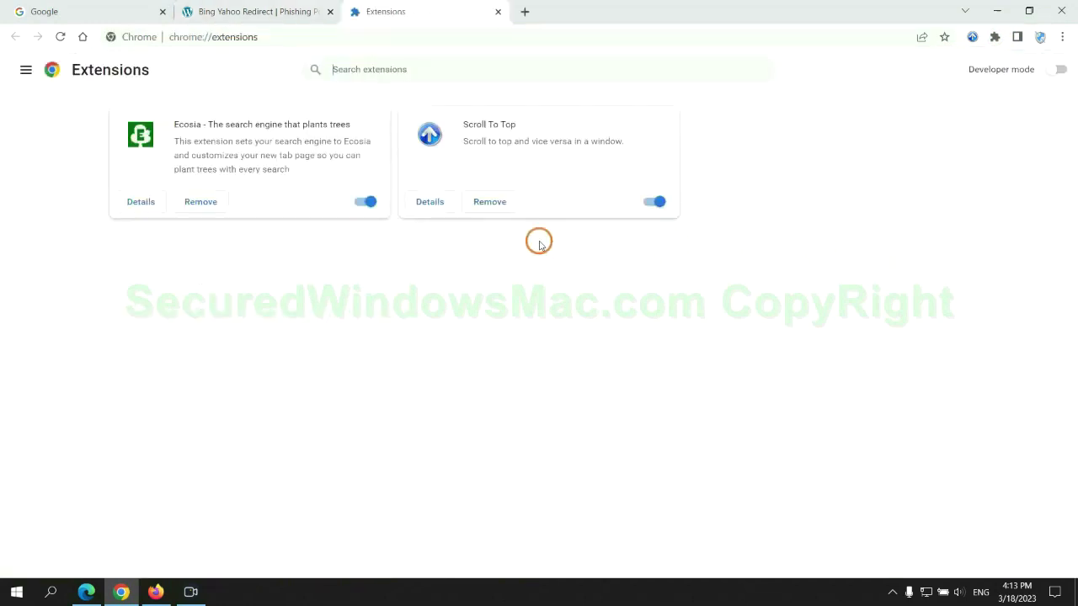
left_click(200, 201)
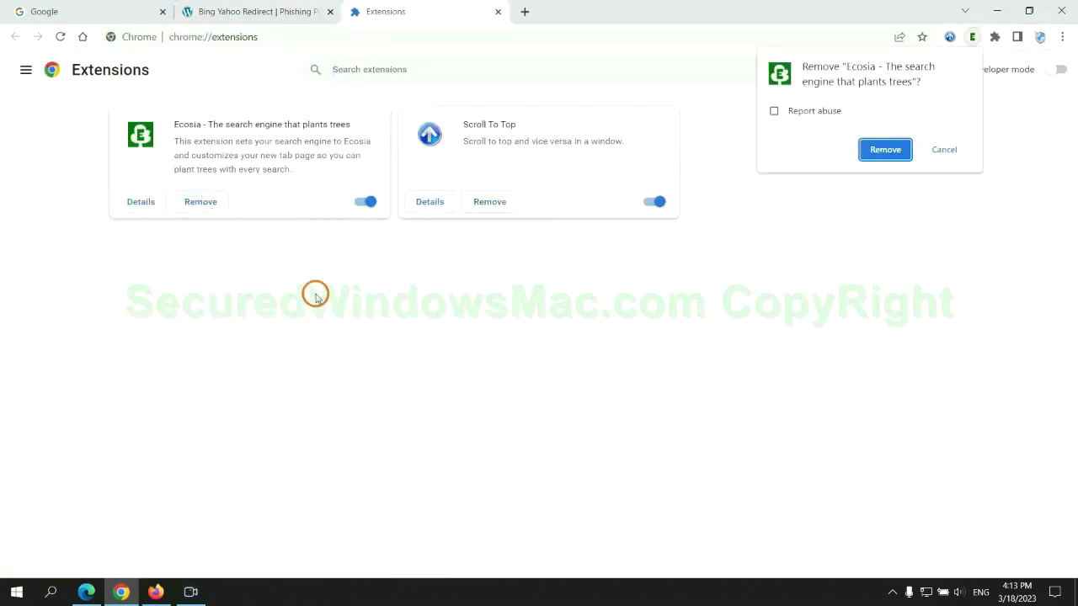
left_click(886, 150)
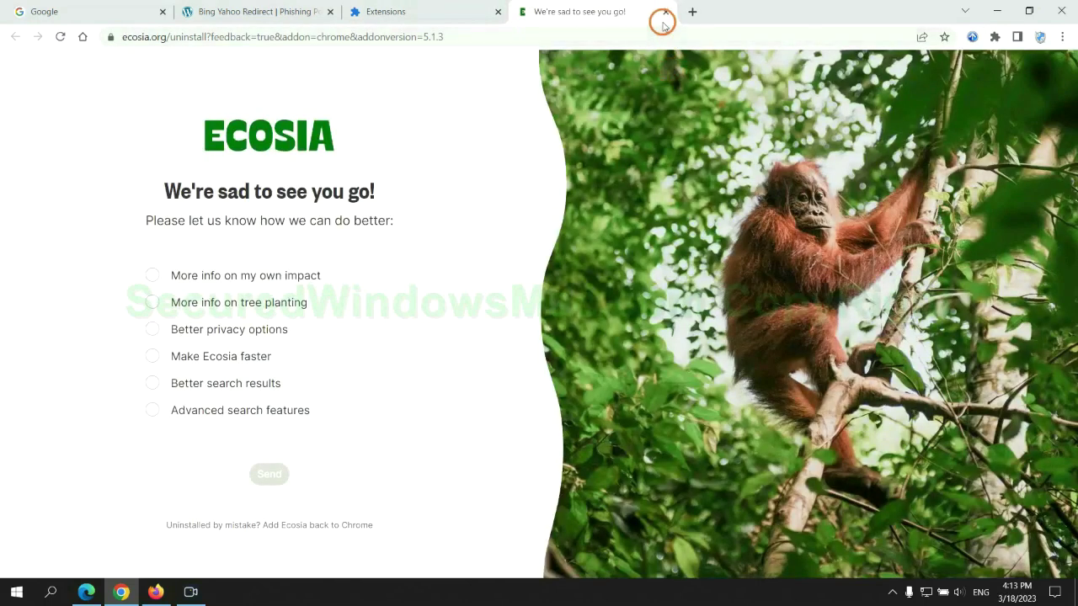
left_click(665, 11)
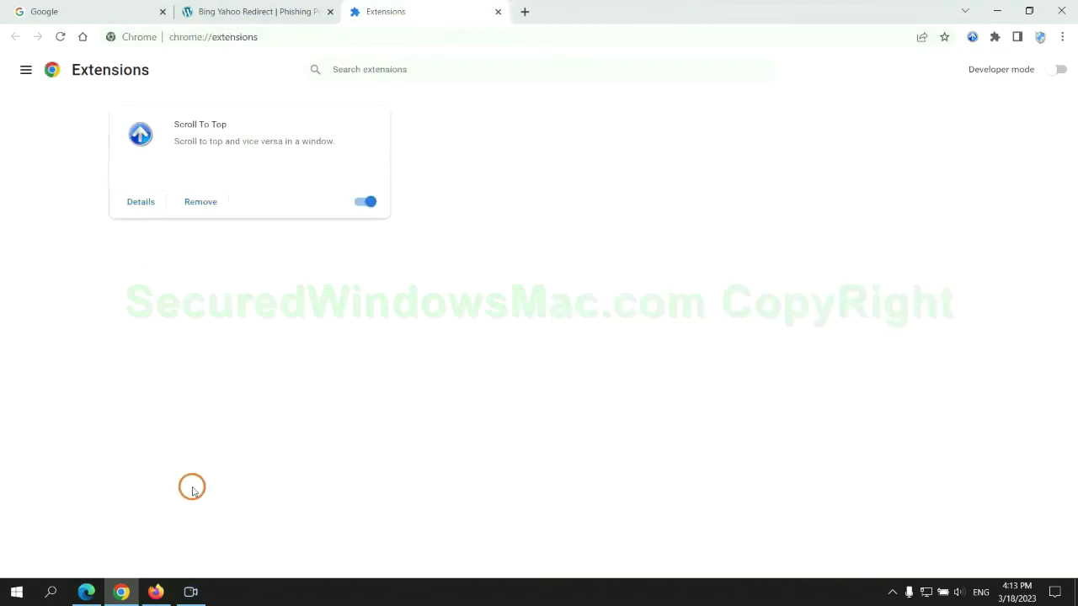
Step: Remove Enhancer for YouTube™ in Firefox's extension manager, then highlight the guide's registry-file step
left_click(156, 592)
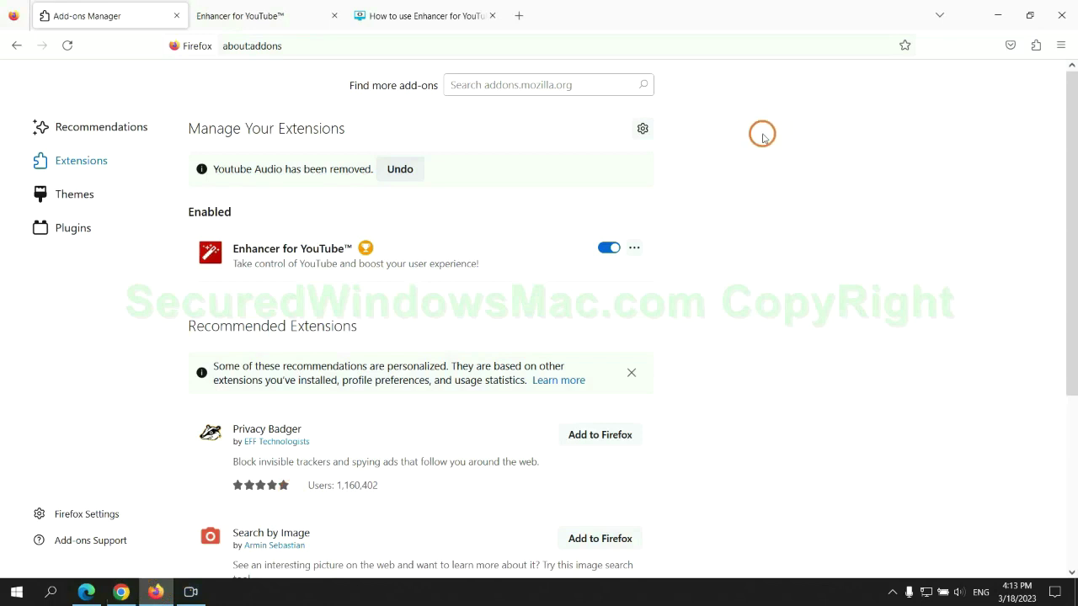
left_click(1035, 47)
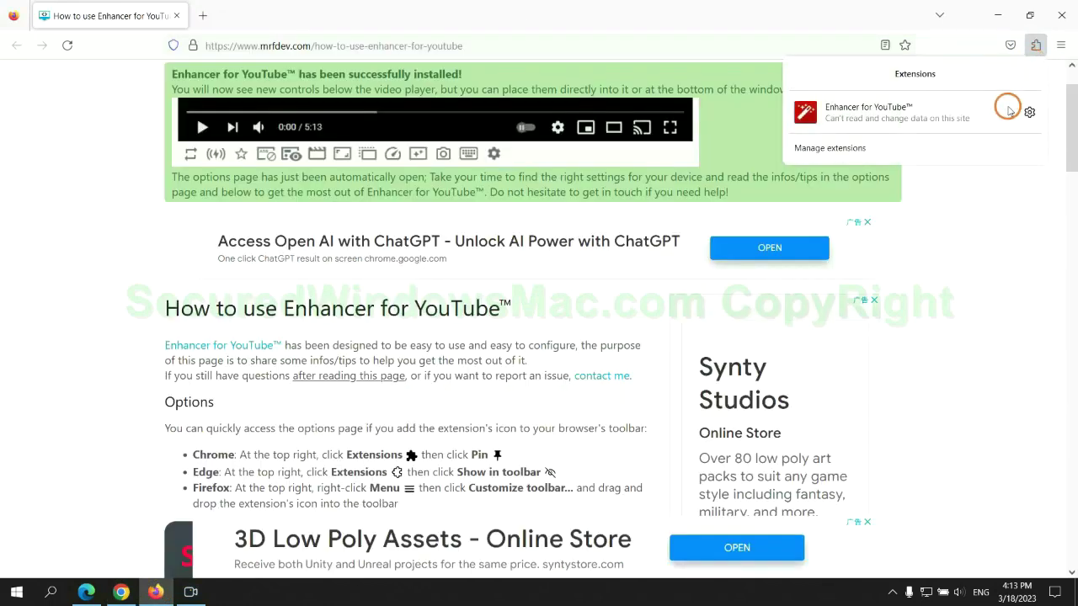
left_click(933, 143)
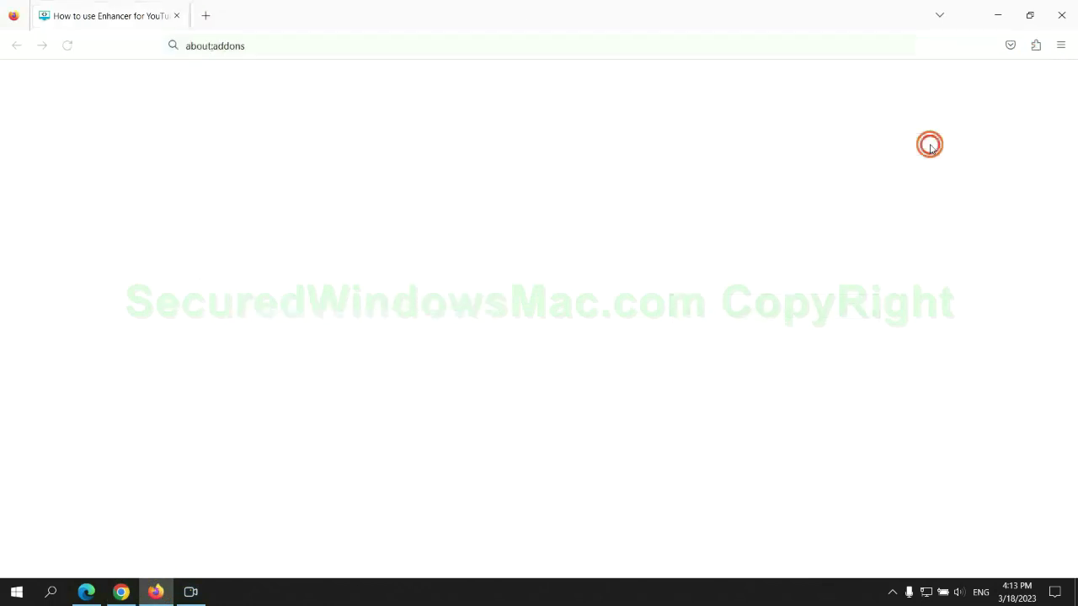
left_click(634, 206)
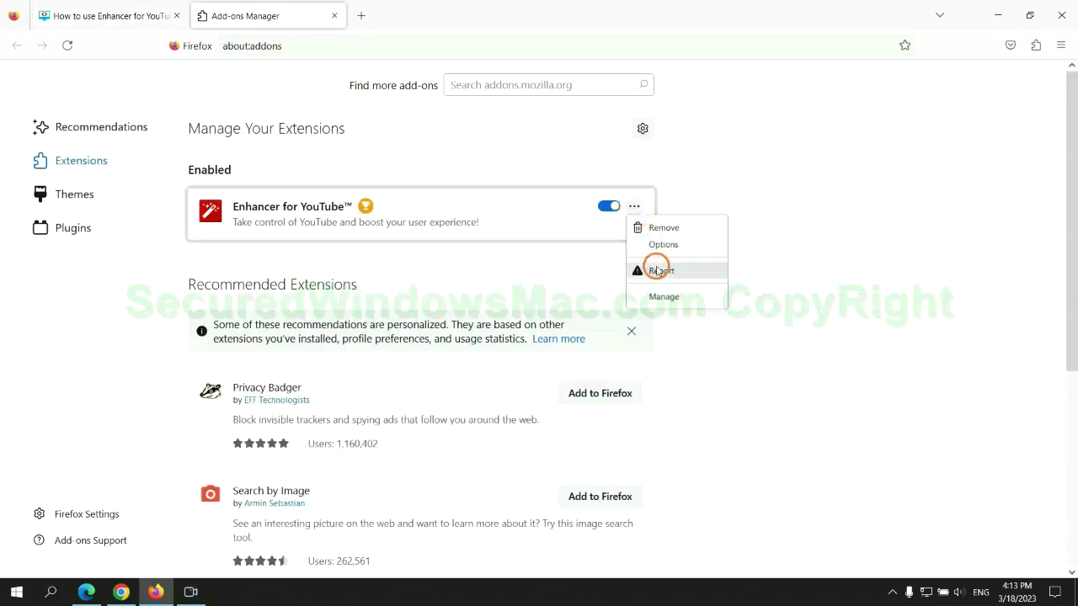
left_click(661, 229)
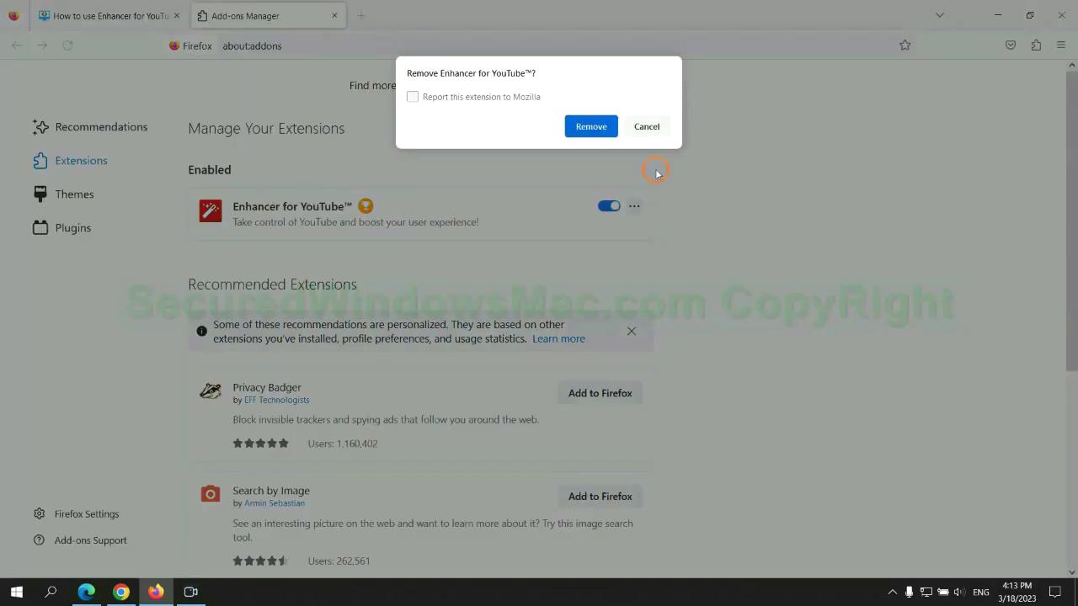
left_click(601, 135)
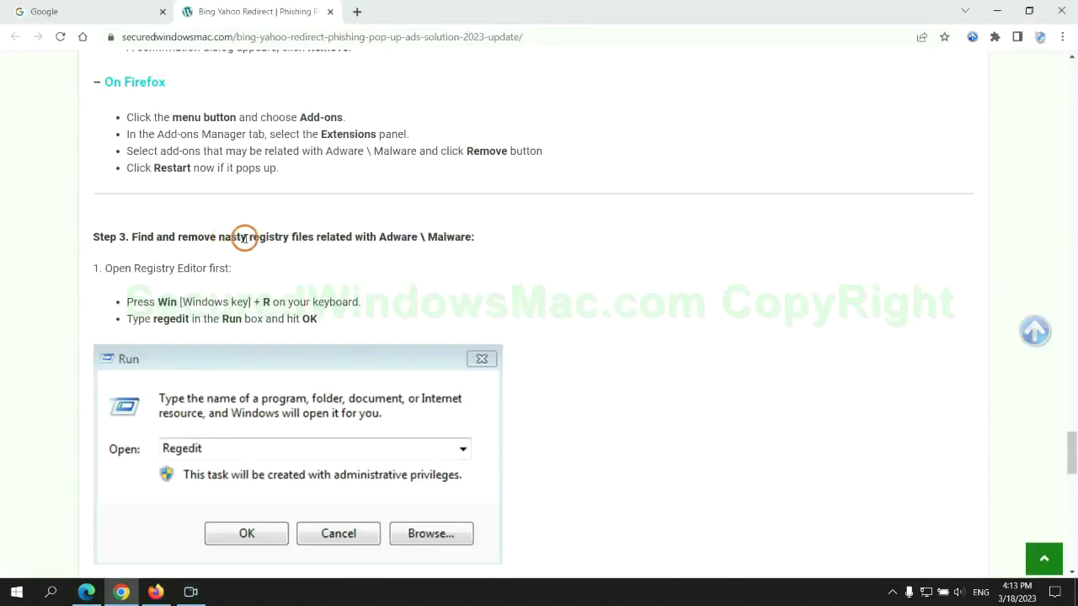
left_click_drag(249, 236, 312, 265)
Step: Launch Registry Editor by running regedit from the Run box
left_click(310, 265)
scroll(303, 252, "down", 2)
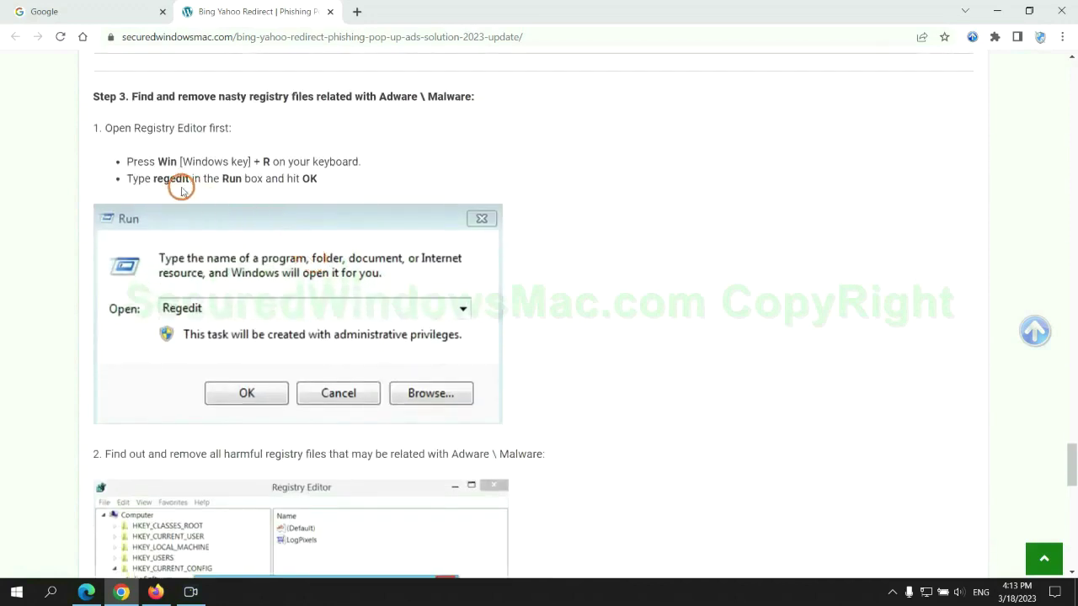
key("super+r")
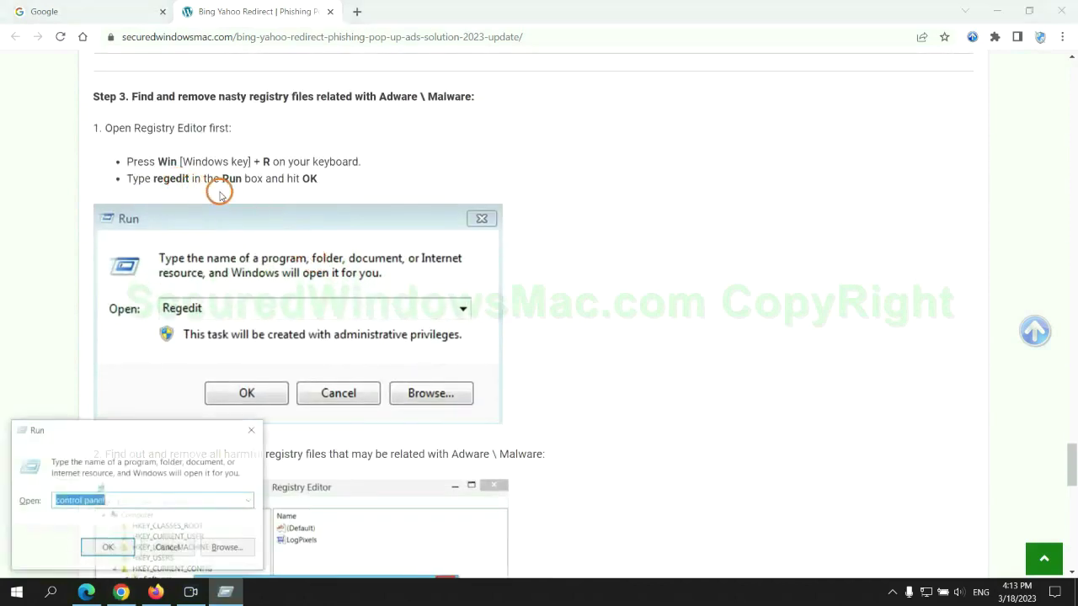
type("reg")
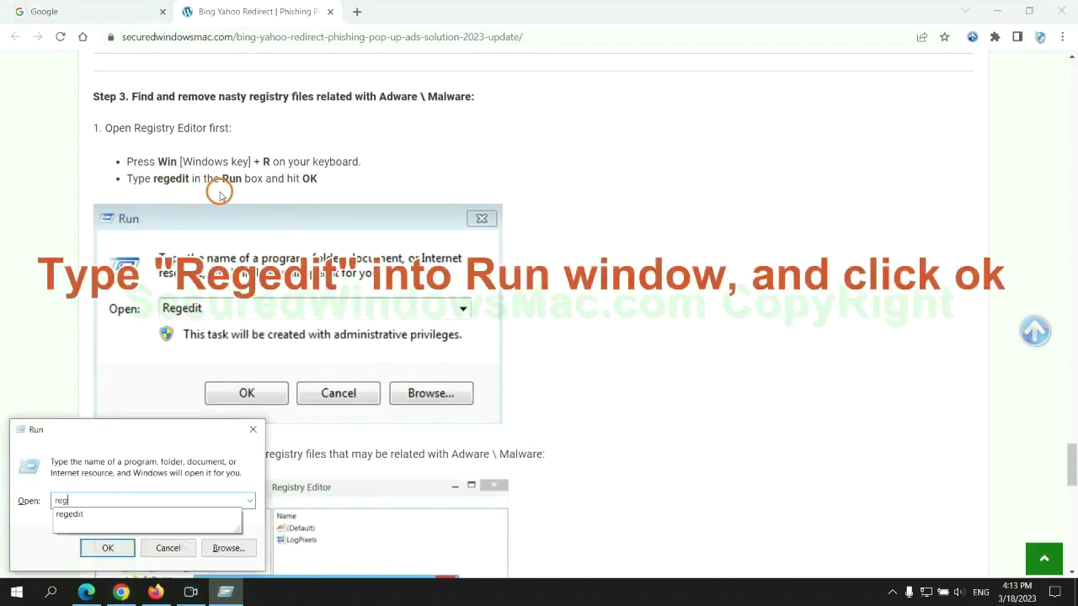
type("edit")
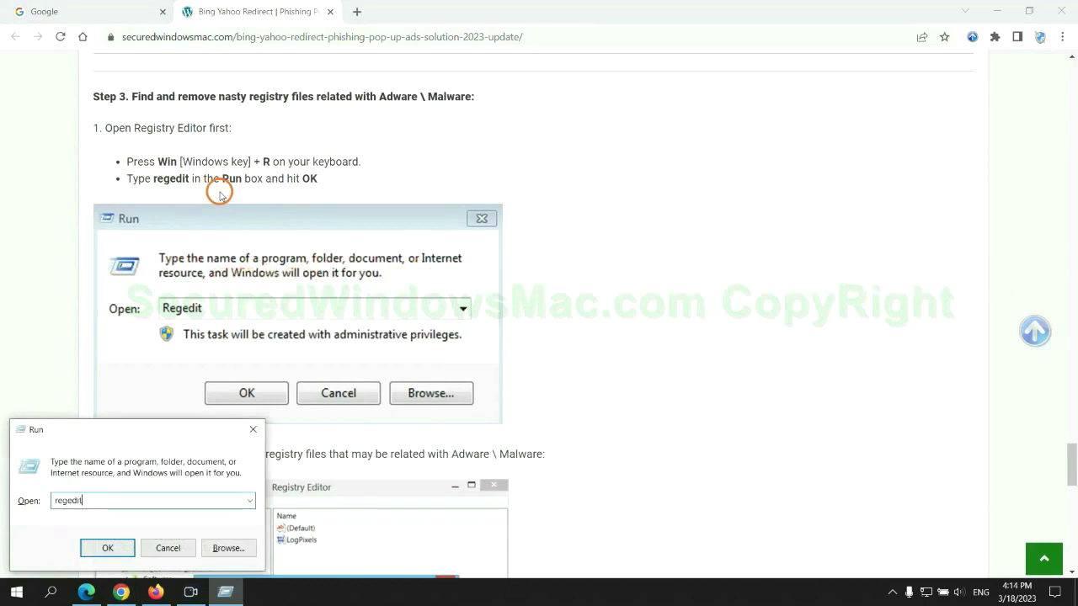
key("Return")
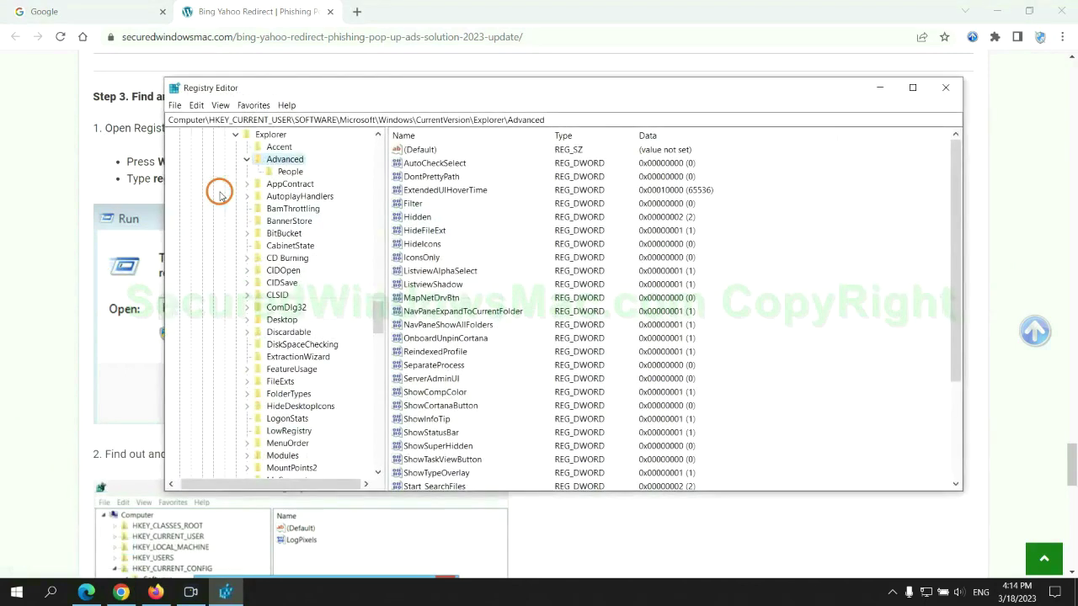
Step: Search the registry for 'App' and bring up actions for the found StoreAppsOnTaskbar value
left_click(195, 106)
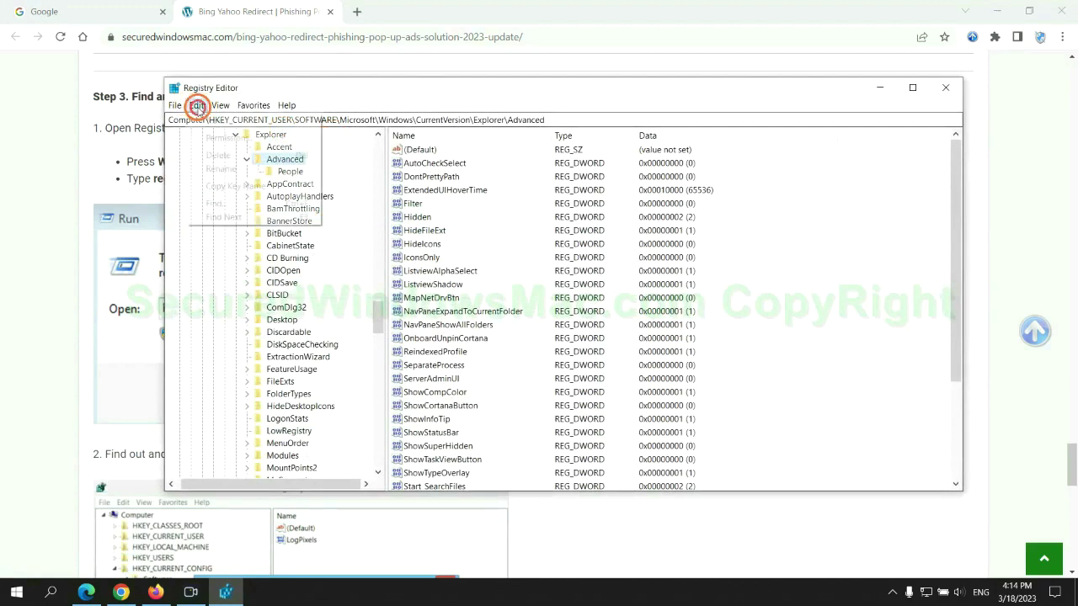
left_click(232, 202)
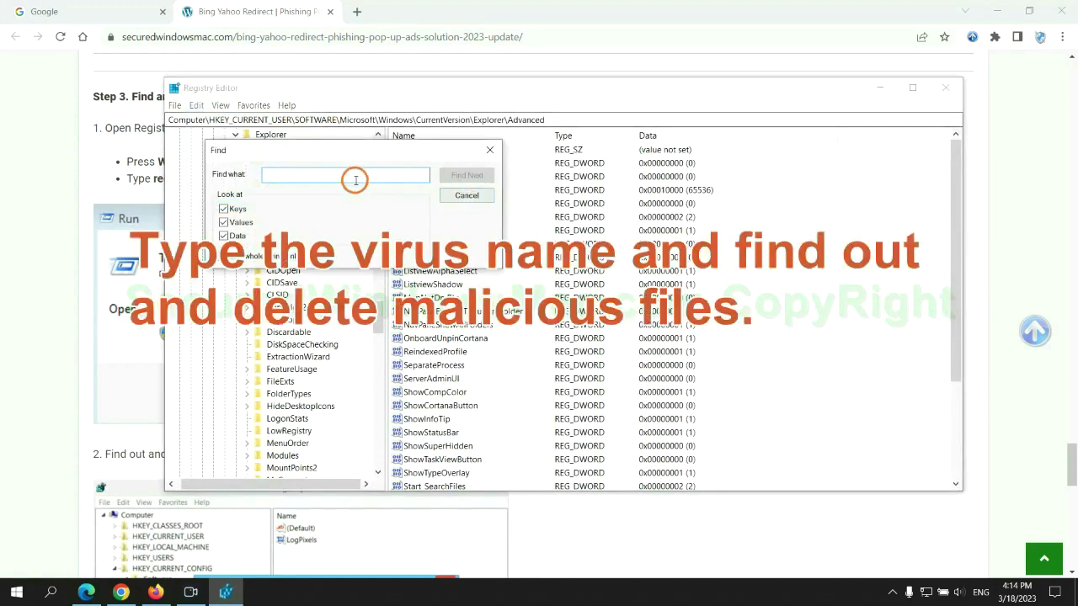
type("Apps")
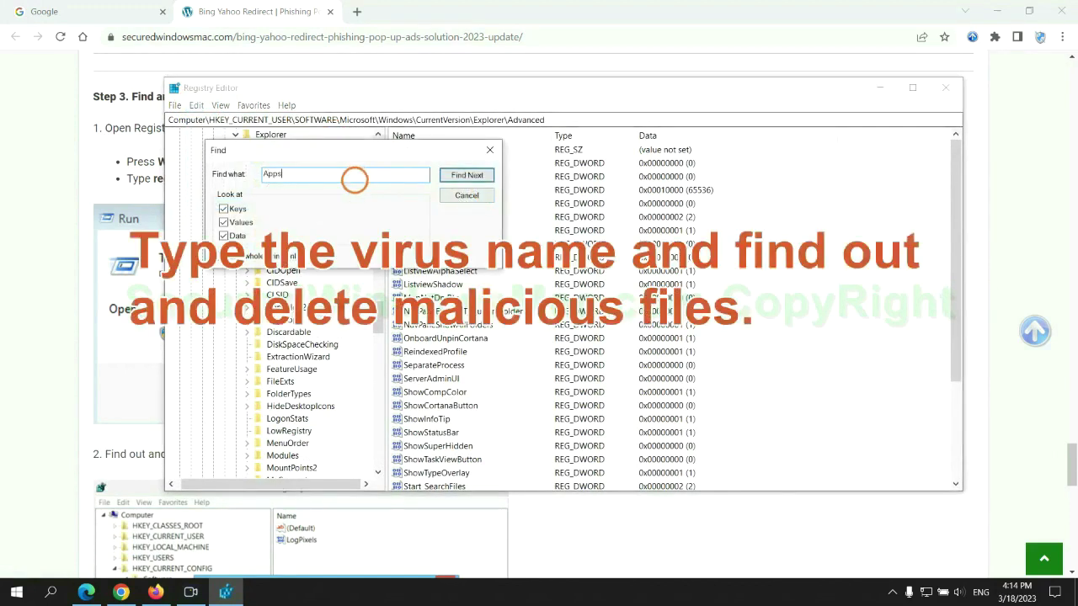
key("Return")
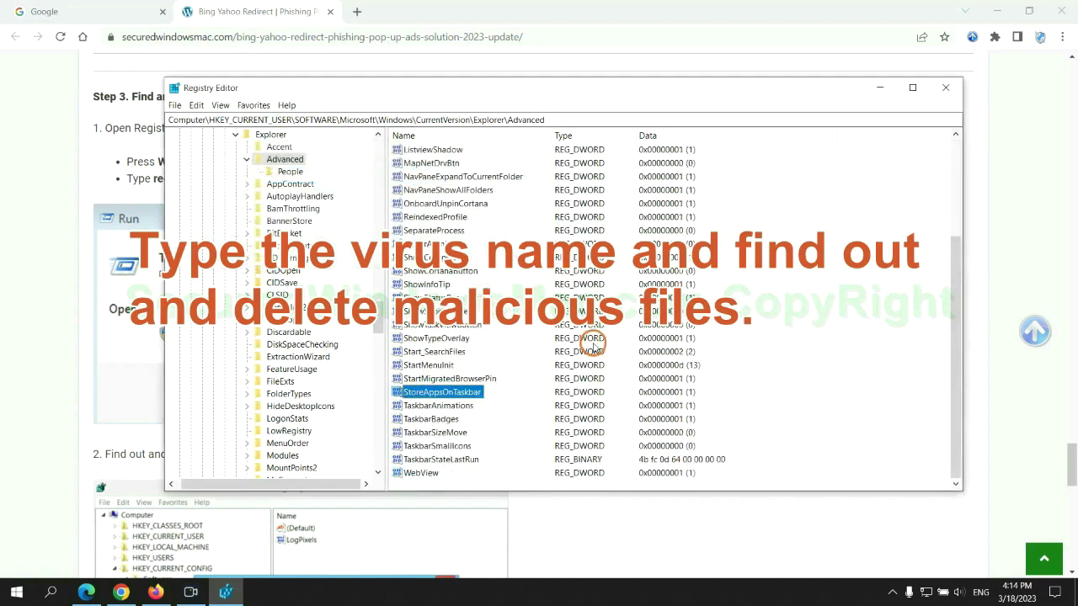
right_click(469, 392)
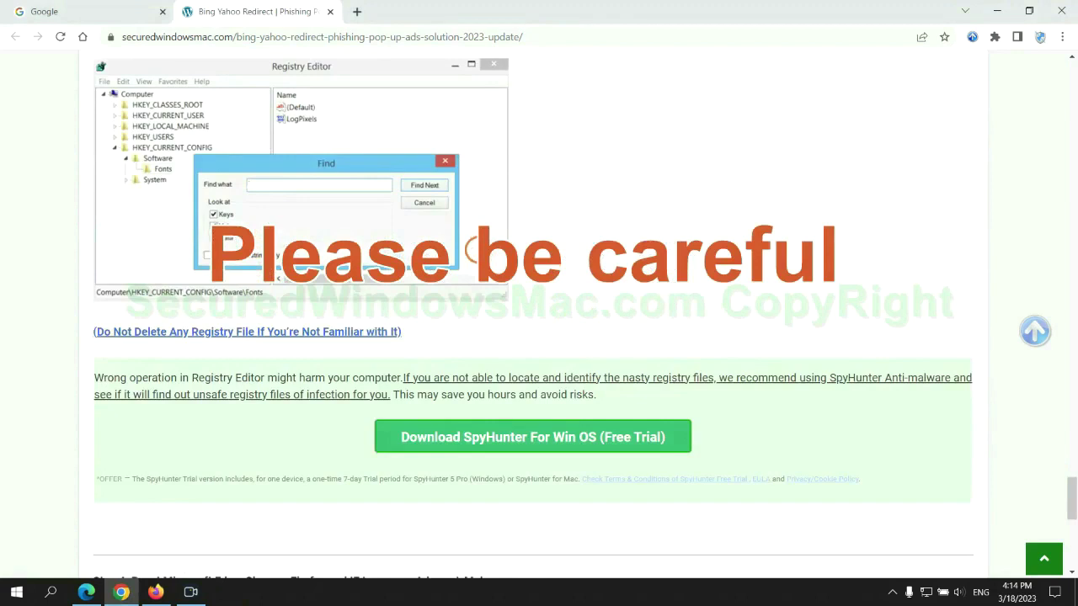
Step: Scroll the guide down to Step 4 and select the word Reset in its heading
scroll(475, 251, "down", 1)
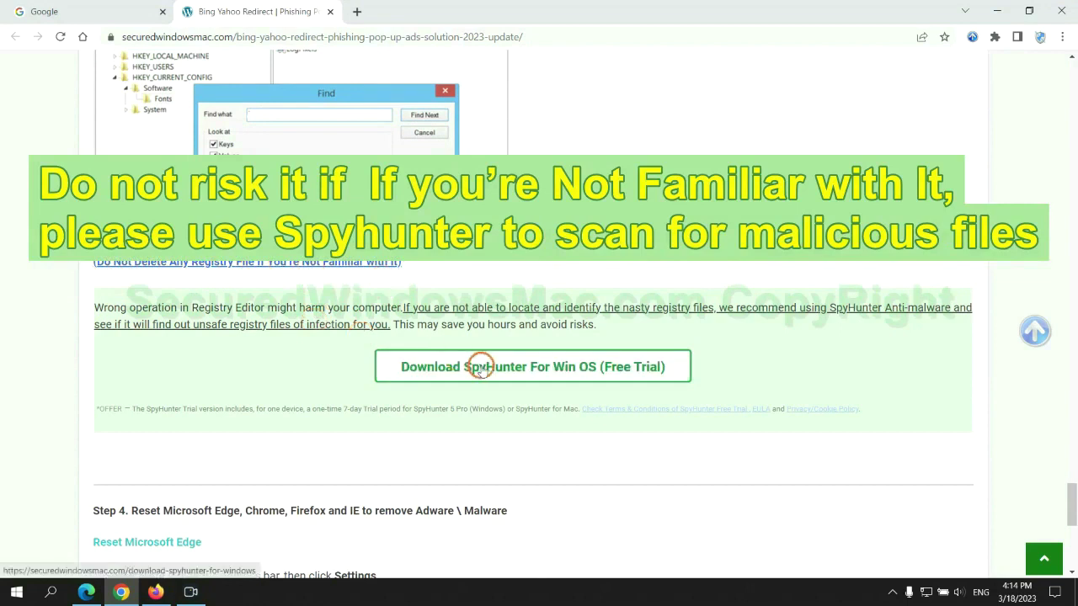
scroll(480, 368, "down", 6)
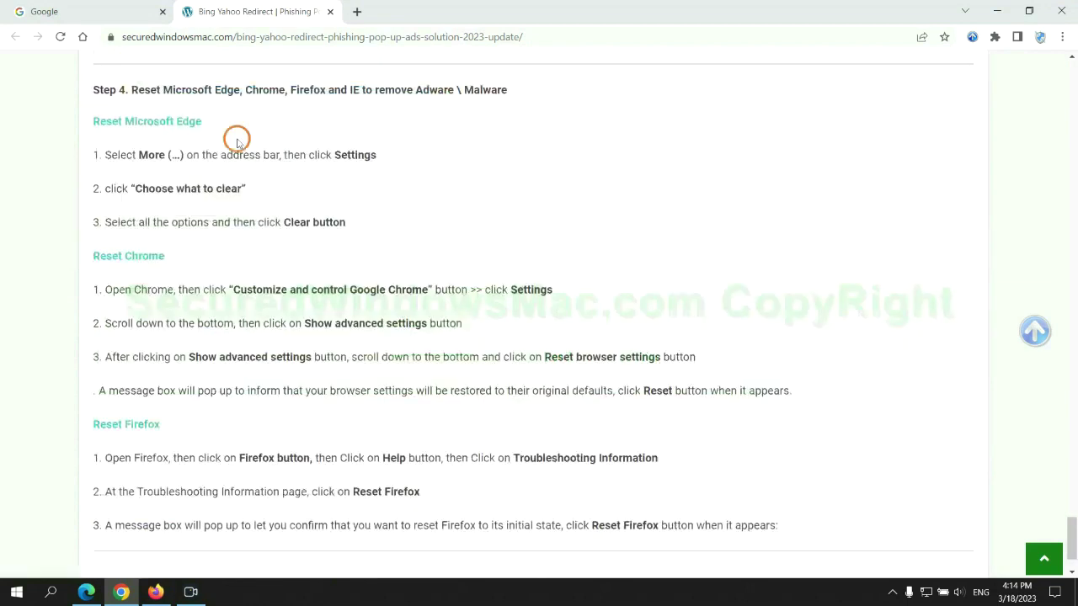
double_click(145, 89)
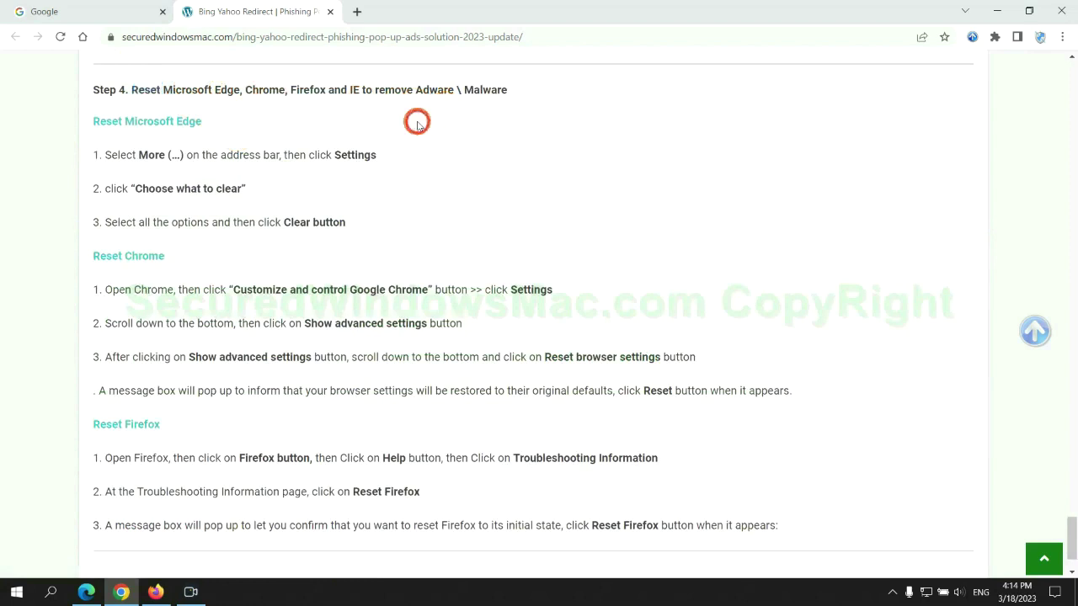
Step: Clear Edge's browsing history, downloads, cookies and cached files for All time
left_click(86, 592)
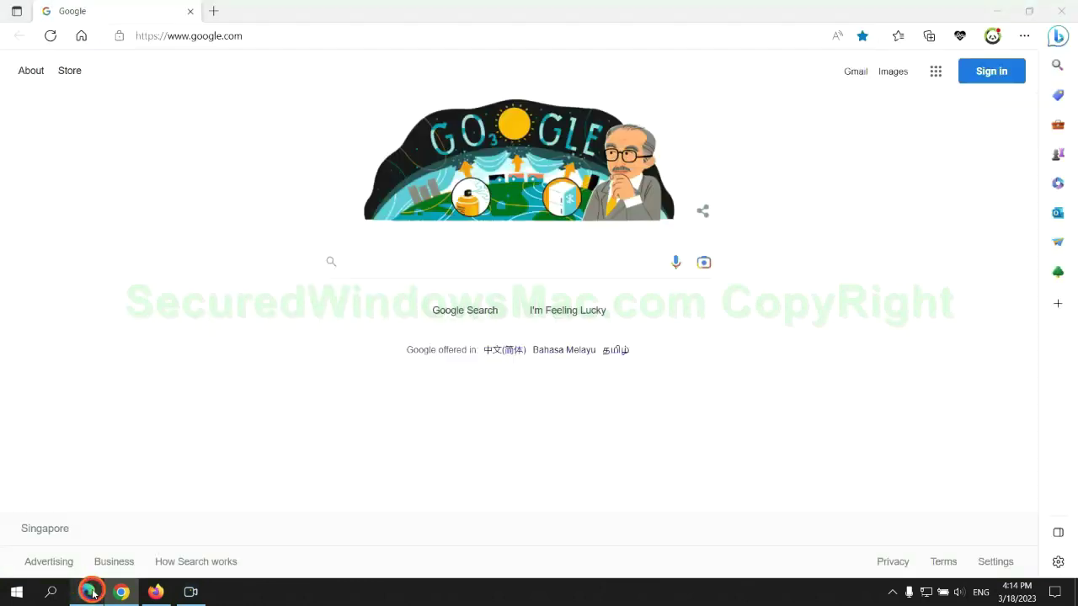
left_click(1020, 37)
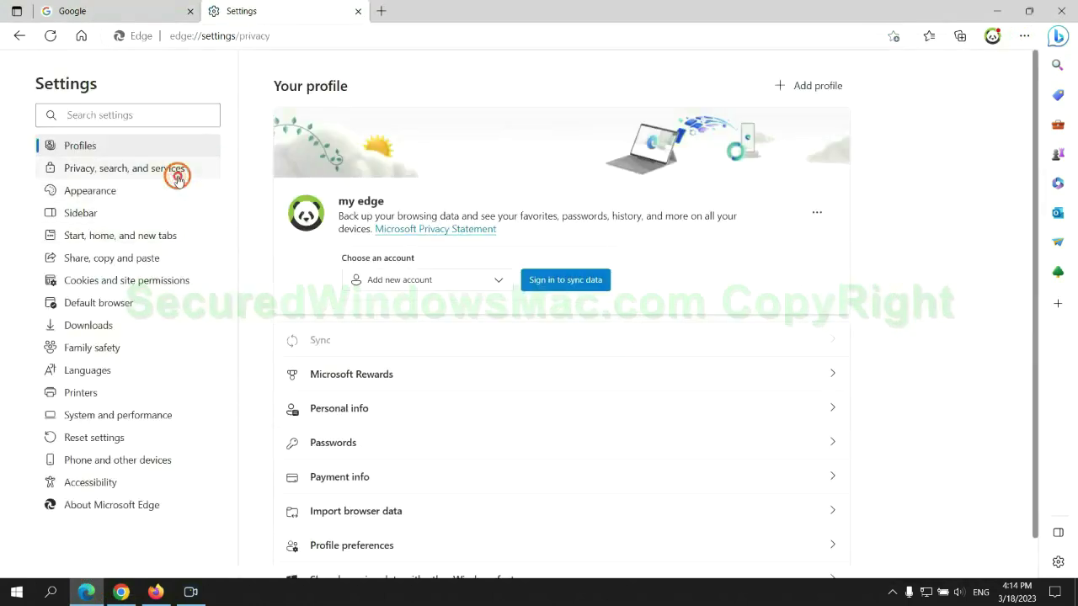
scroll(992, 408, "down", 3)
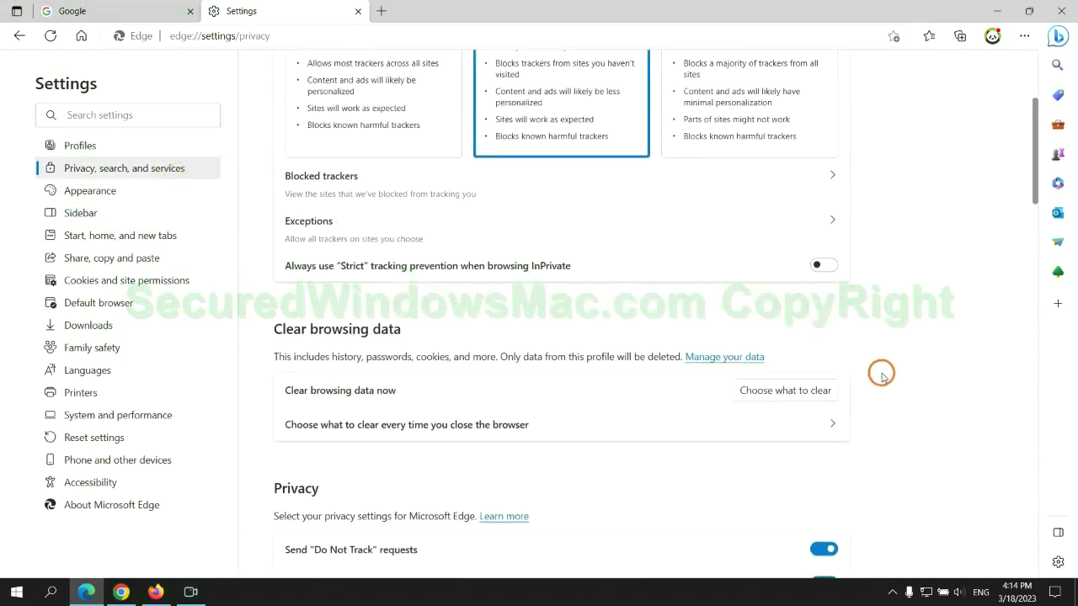
left_click(799, 391)
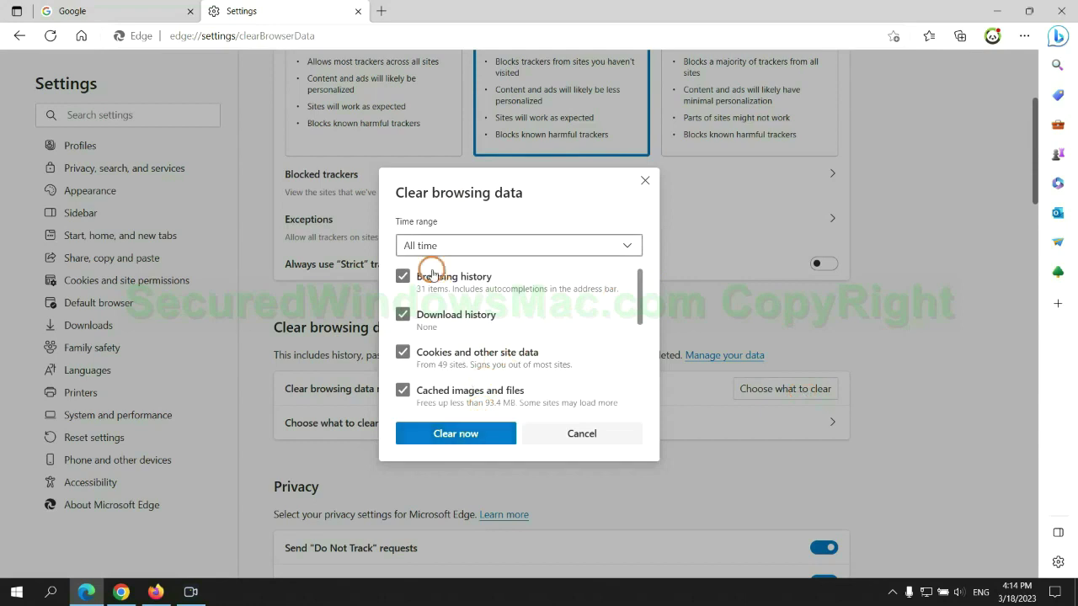
left_click(121, 592)
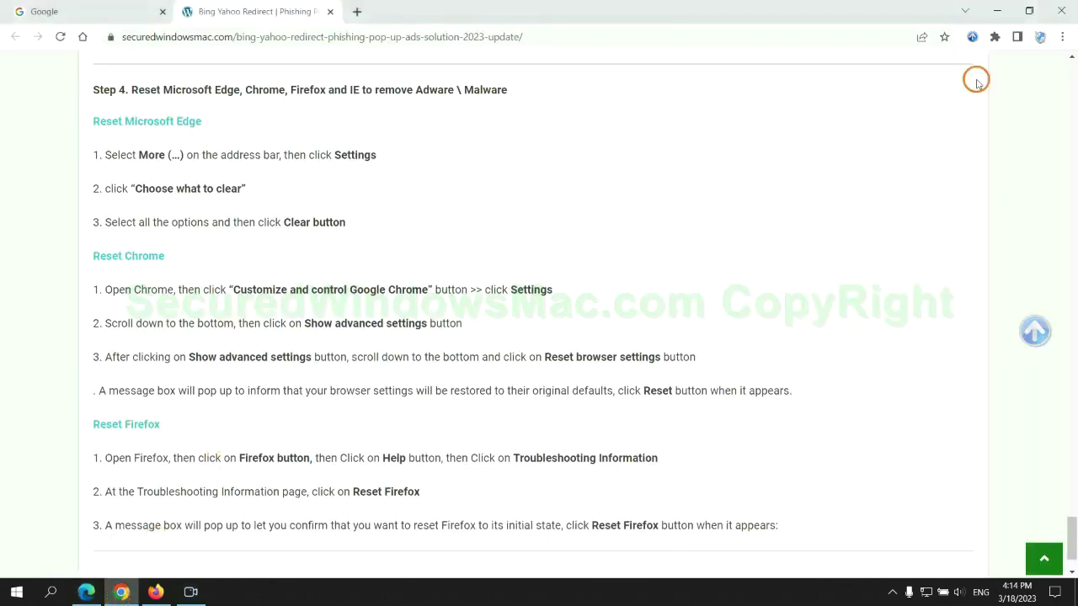
Step: Find 'reset' in Chrome's settings and choose Restore settings to their original defaults
left_click(1062, 40)
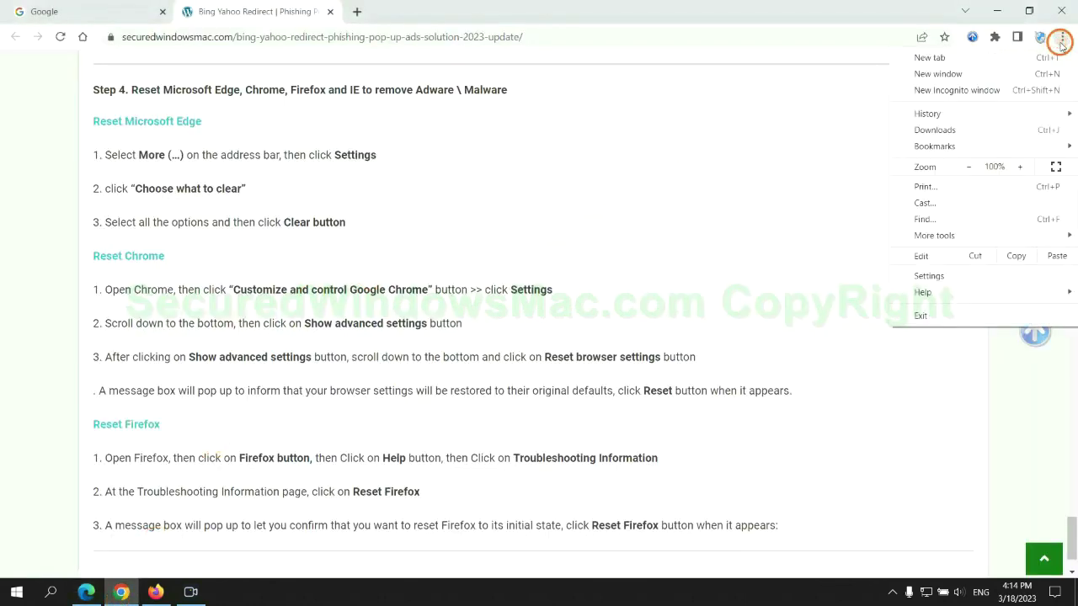
left_click(937, 274)
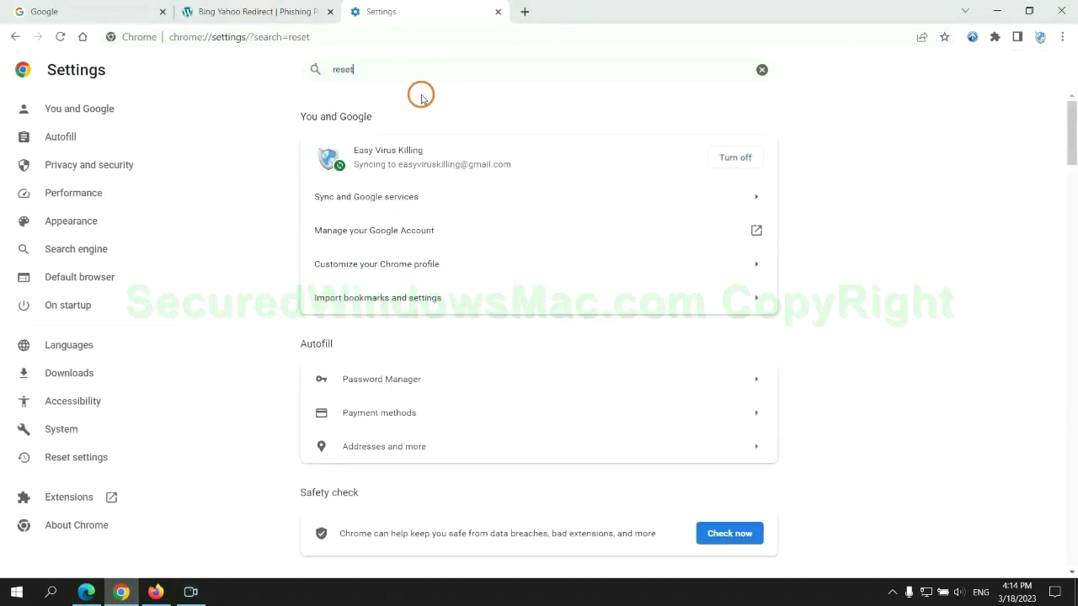
left_click(565, 376)
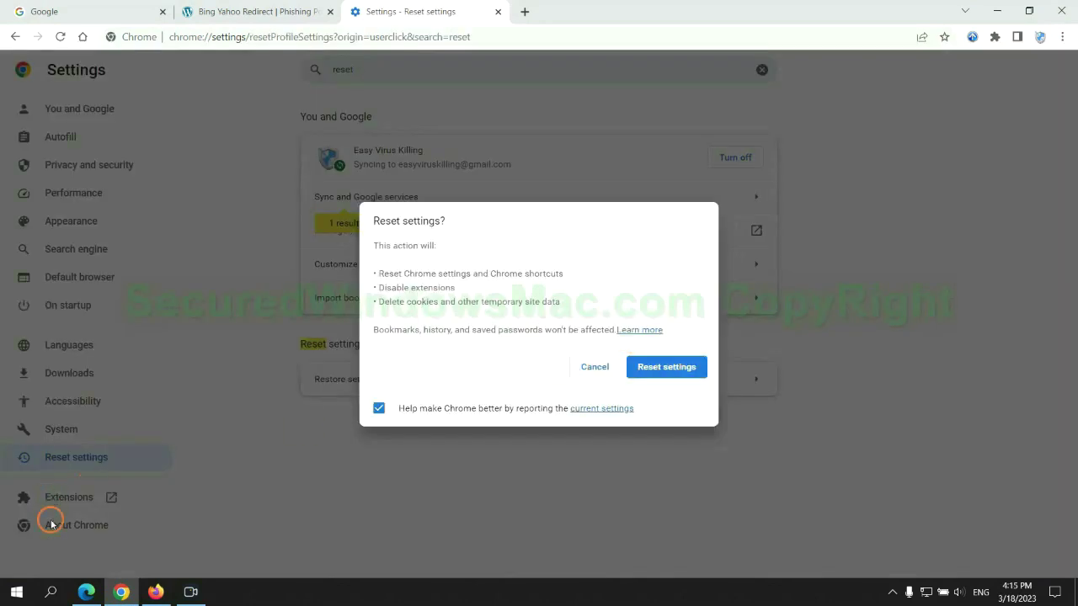
left_click(152, 592)
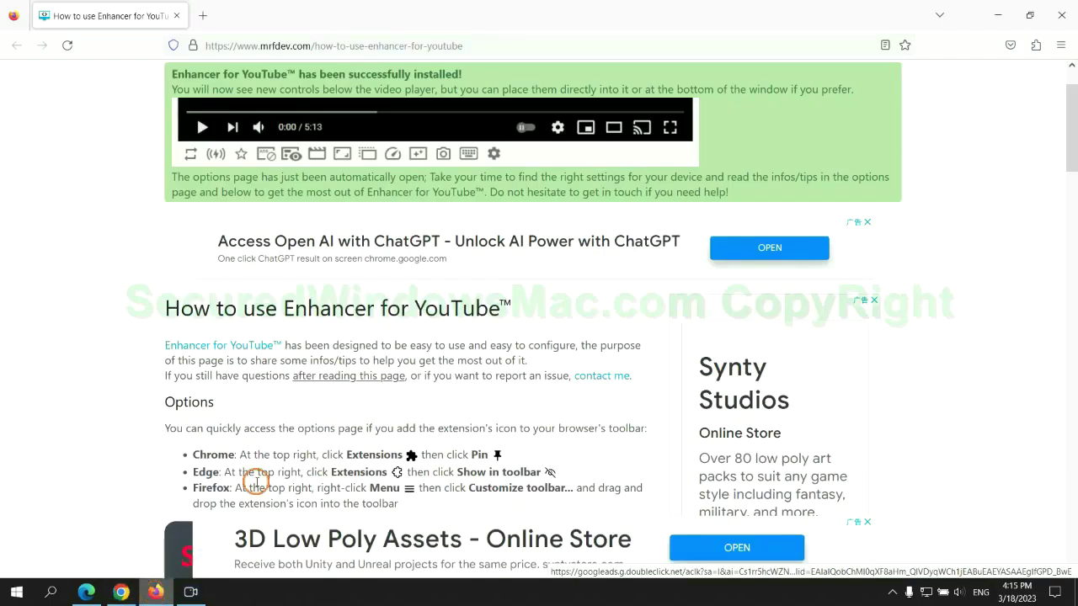
Step: Show Firefox's Help submenu with its More troubleshooting information entry
left_click(1059, 48)
left_click(905, 431)
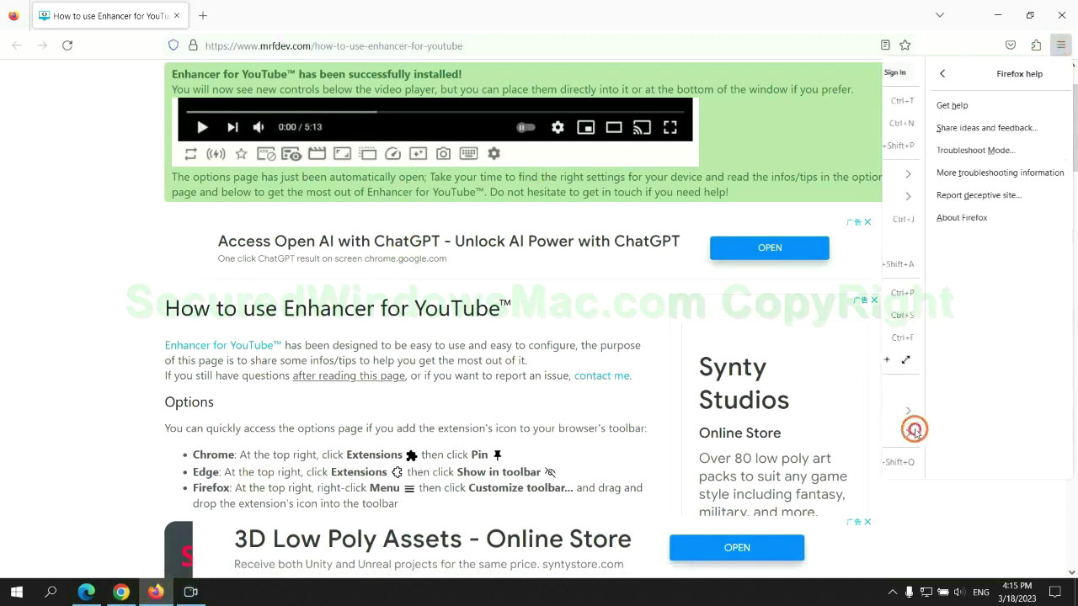